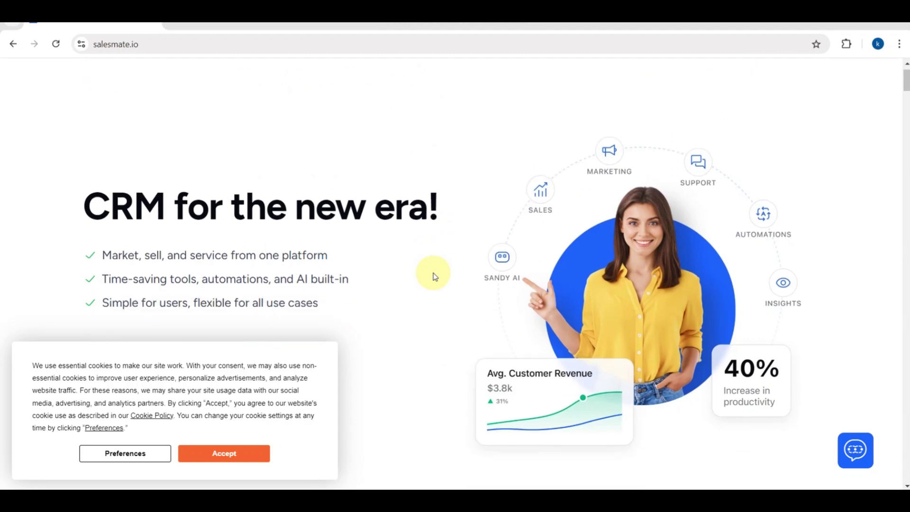
Look over the Salesmate homepage, including the client logos, the CRM introduction, the product video and the trial options
scroll(434, 276, "down", 2)
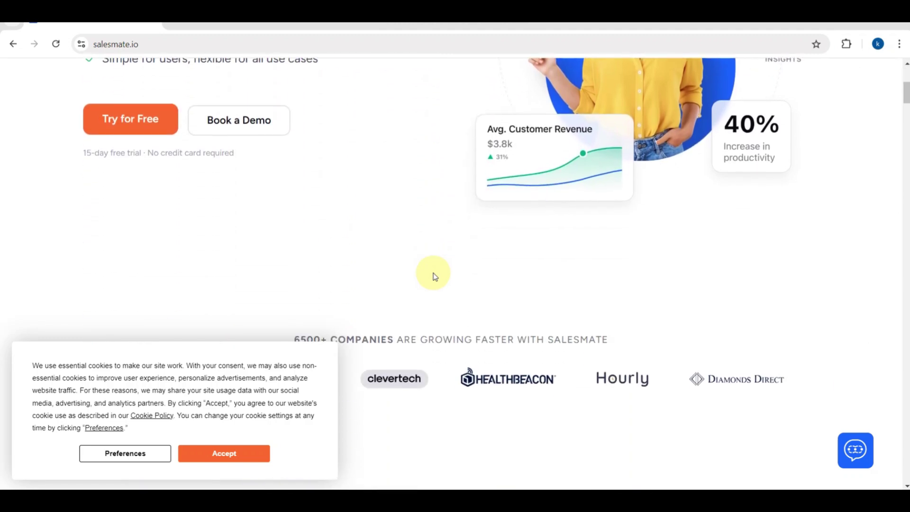
scroll(435, 276, "down", 3)
scroll(435, 275, "down", 3)
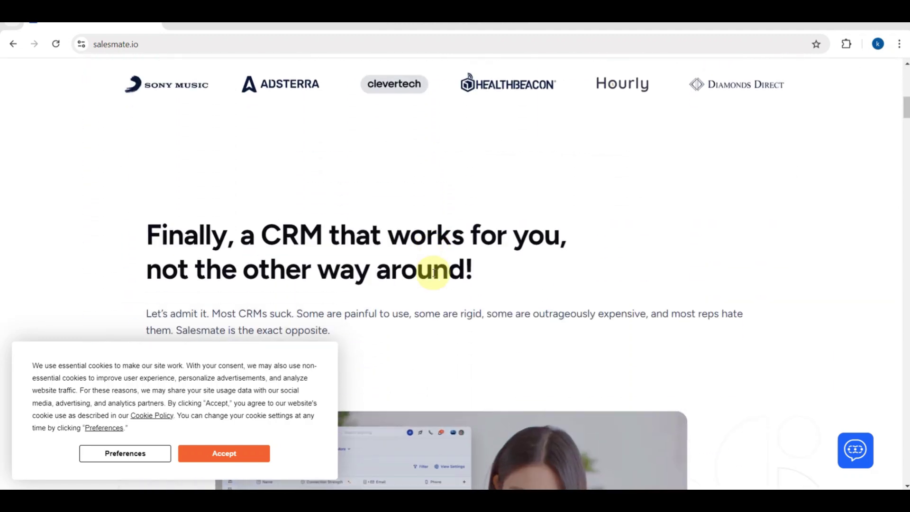
scroll(435, 276, "down", 3)
scroll(435, 276, "down", 6)
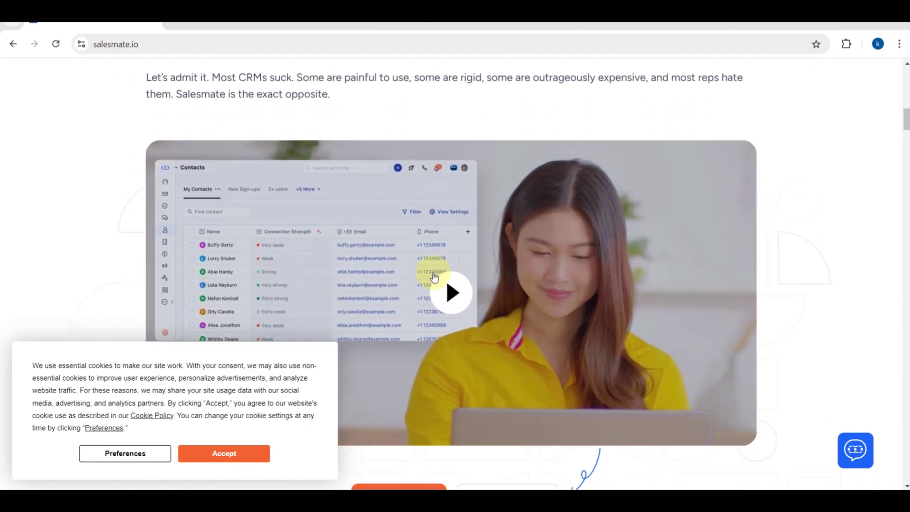
scroll(435, 276, "up", 4)
scroll(434, 276, "down", 3)
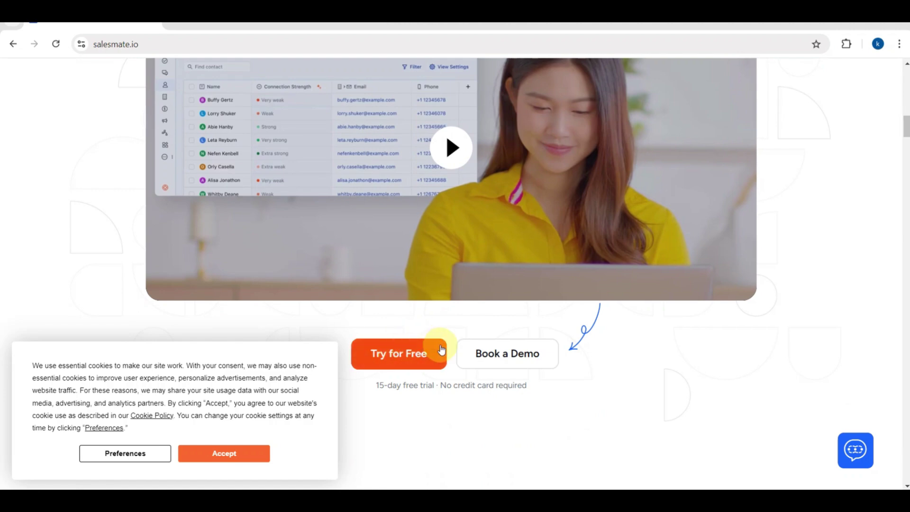
scroll(412, 348, "up", 10)
scroll(414, 348, "up", 5)
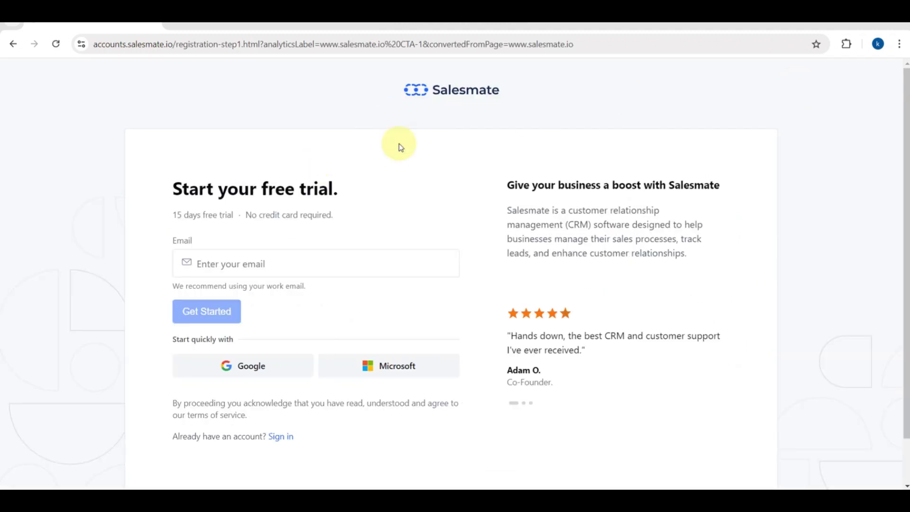
Sign up for the free trial with a Google account, review the account details form and start from the welcome message
left_click(240, 368)
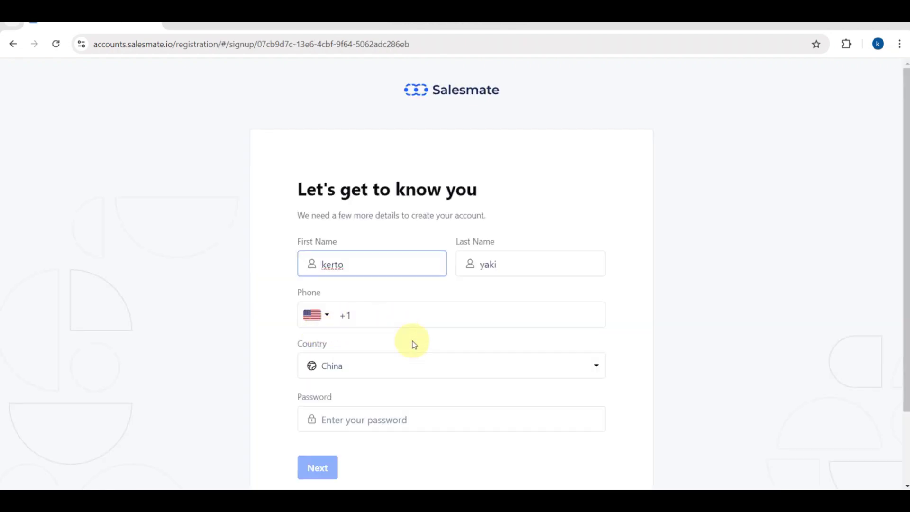
scroll(433, 382, "down", 2)
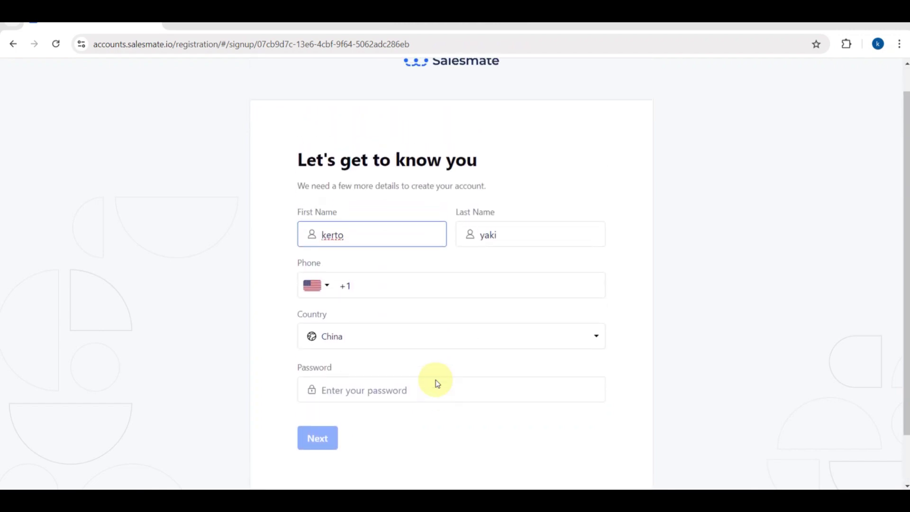
scroll(437, 384, "up", 1)
scroll(437, 384, "down", 1)
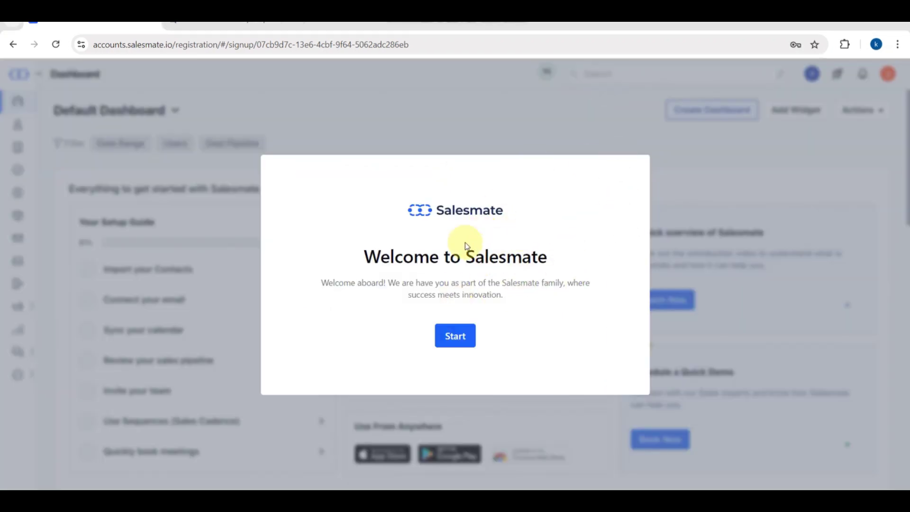
left_click(451, 336)
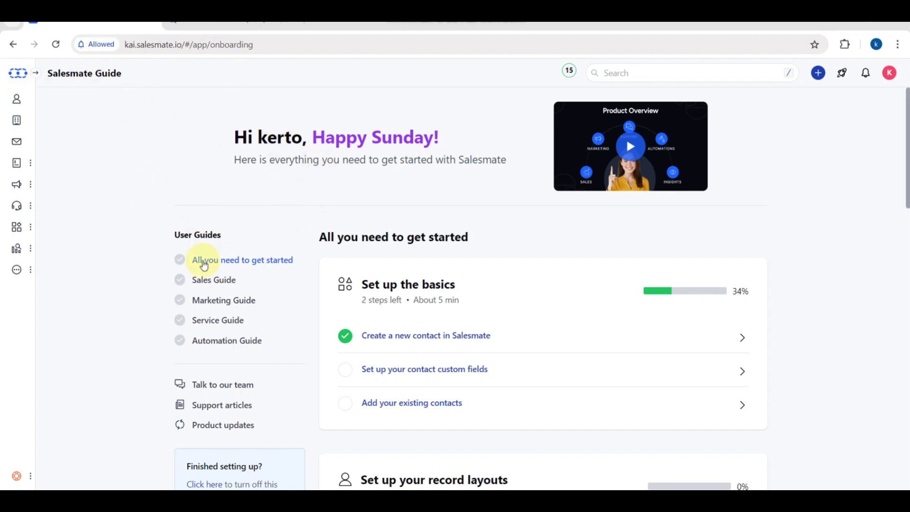
Review the basics setup tasks in the Salesmate Guide and expand "Manage your contact creation form" under the record layouts
scroll(202, 277, "down", 2)
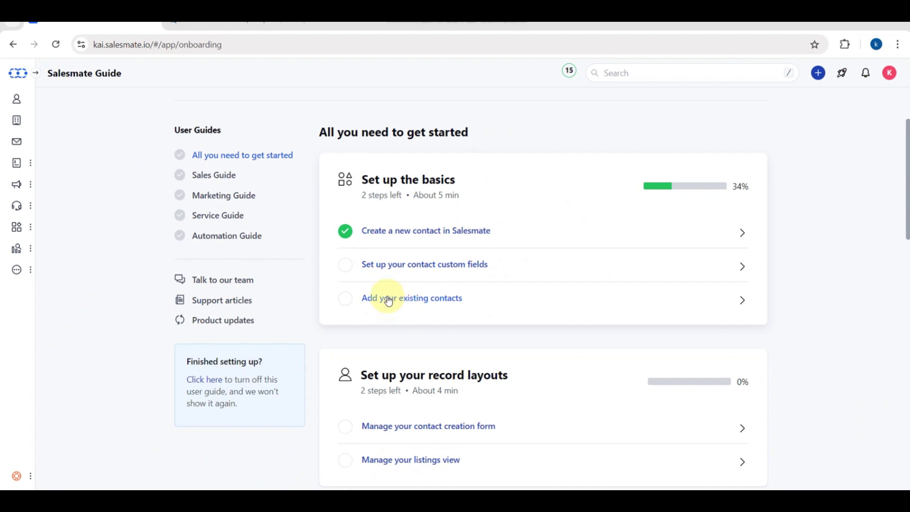
scroll(408, 366, "down", 2)
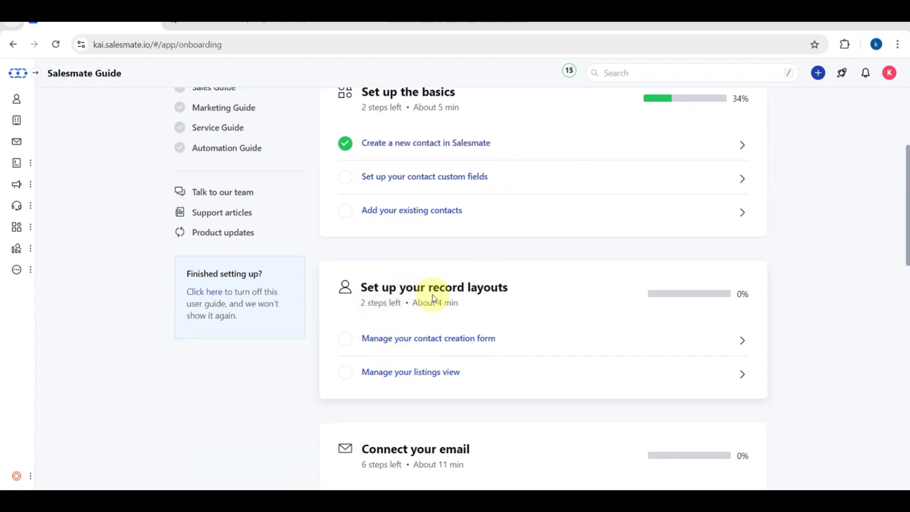
left_click(743, 342)
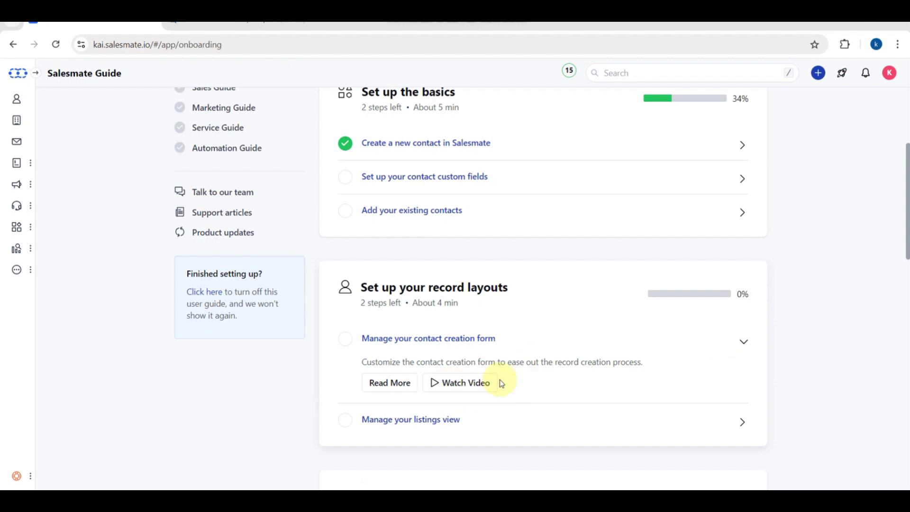
Examine the "Connect your email" tasks in the guide, from configuring the inbox to sending bulk emails
scroll(502, 383, "down", 2)
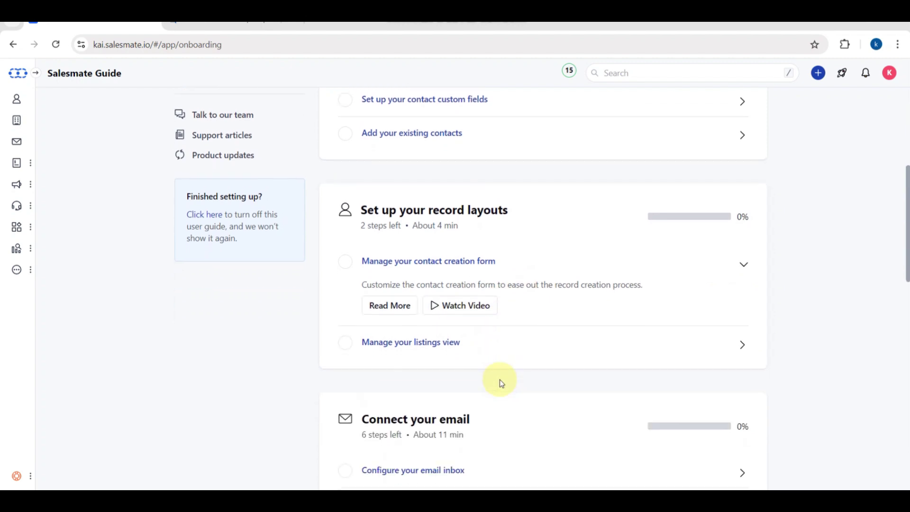
scroll(501, 383, "down", 2)
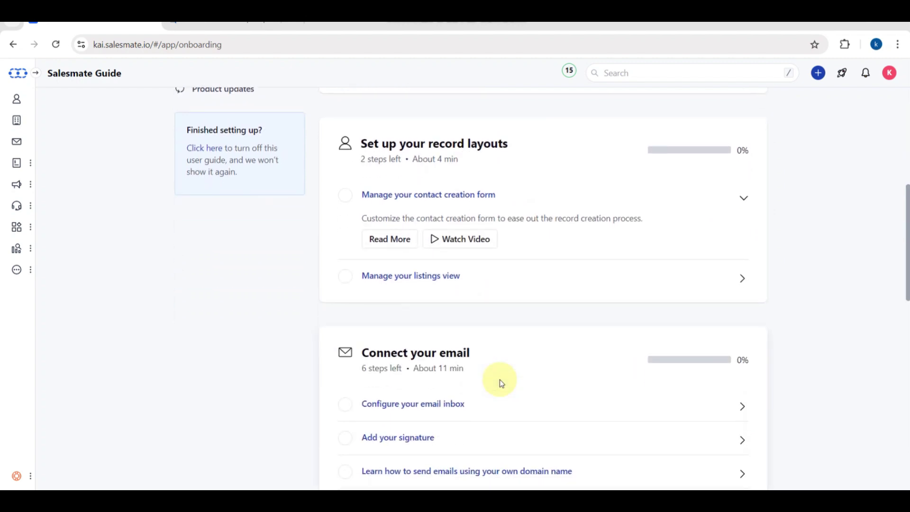
scroll(423, 353, "down", 1)
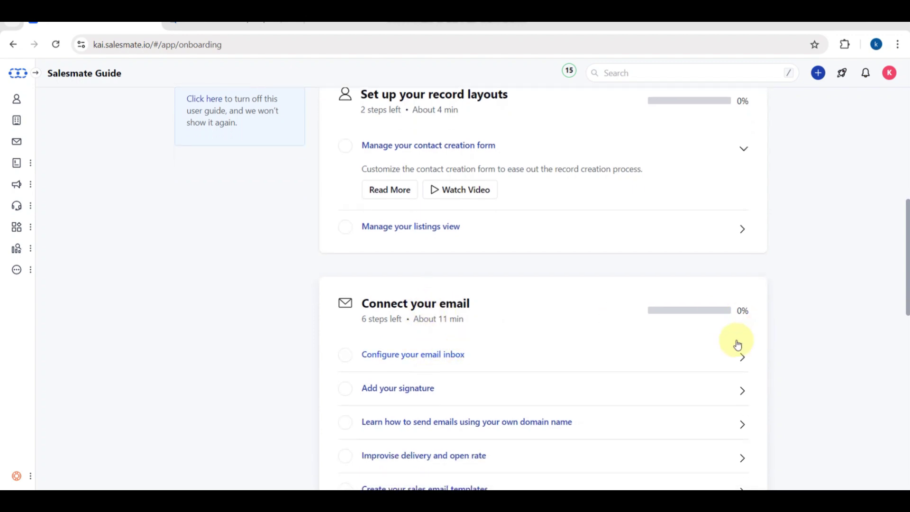
scroll(638, 365, "down", 1)
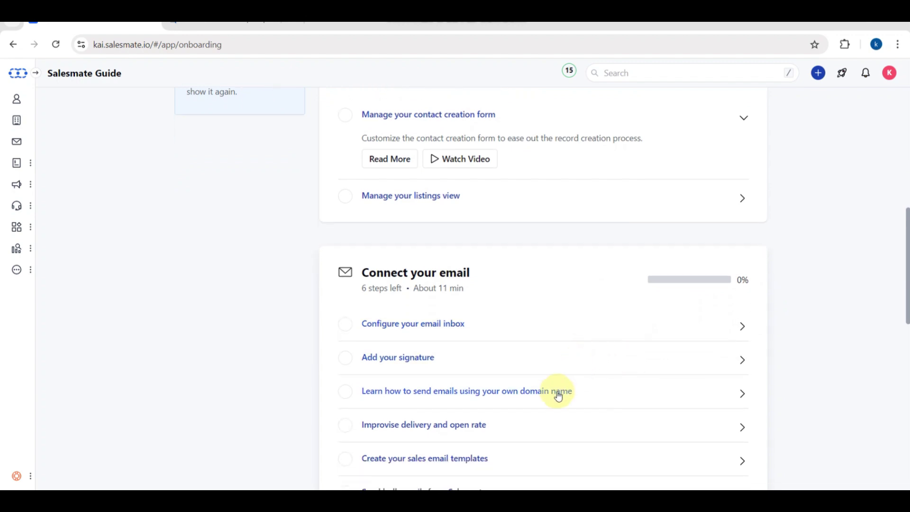
scroll(556, 393, "down", 1)
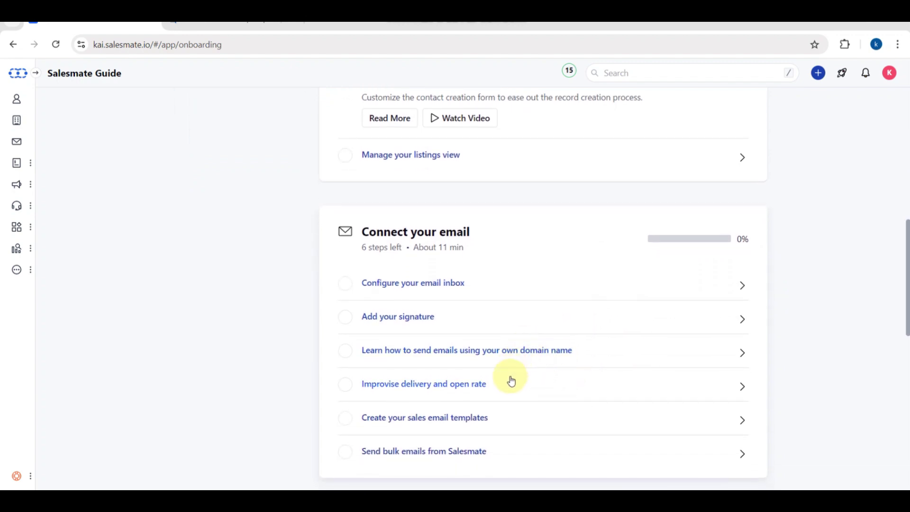
scroll(511, 381, "down", 1)
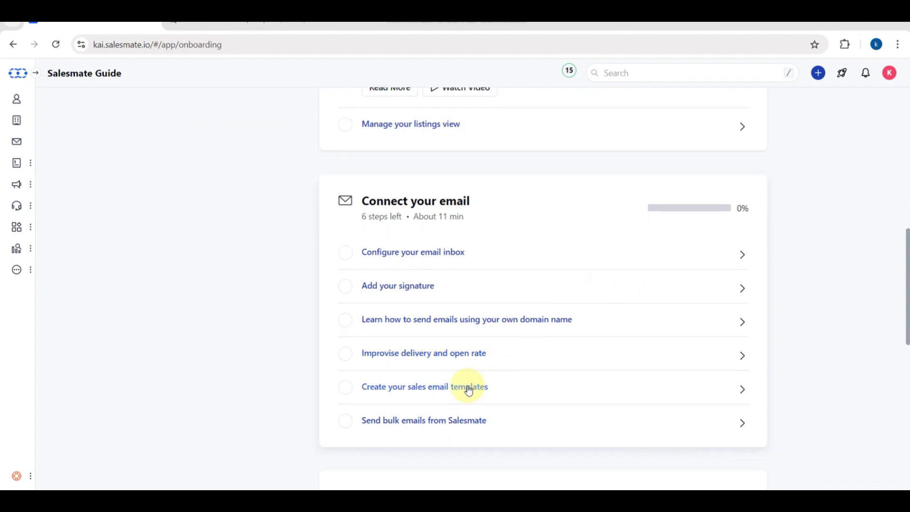
scroll(438, 423, "down", 2)
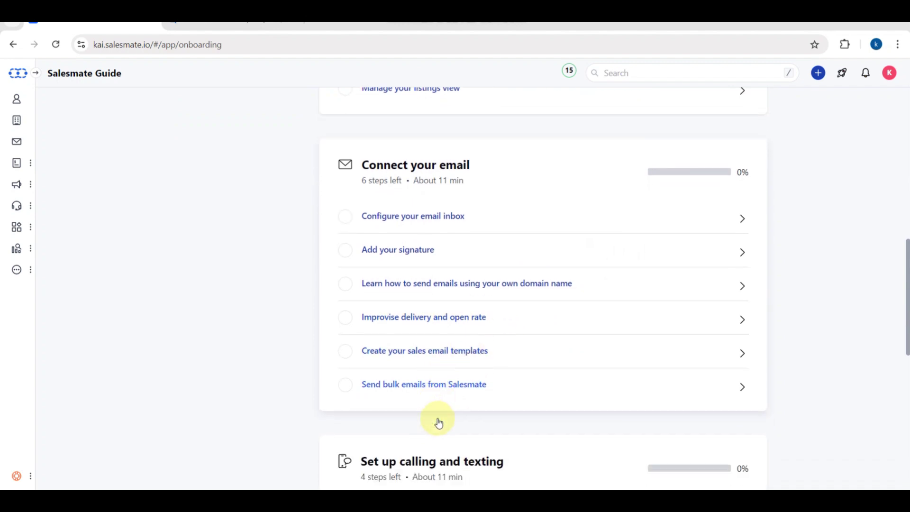
Examine the guide's calling and texting tasks and Quick Links, and return to the User Guides list
scroll(397, 417, "down", 2)
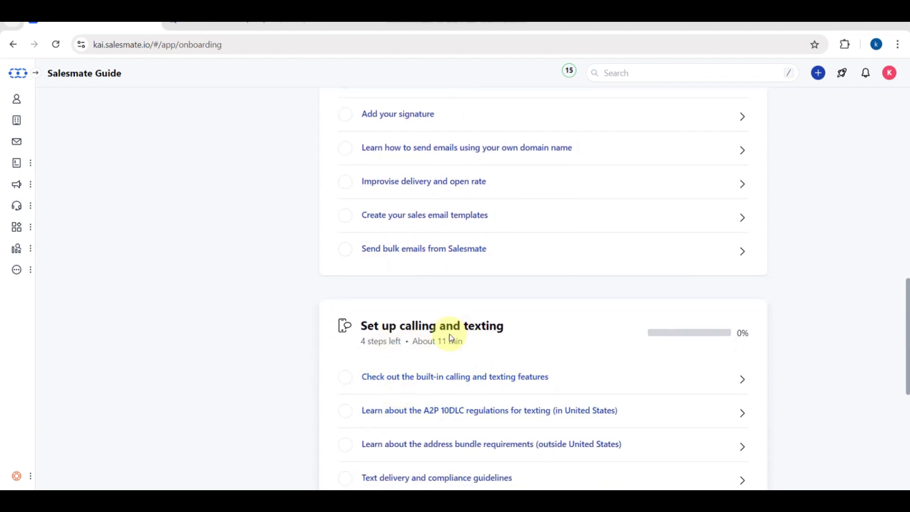
scroll(440, 385, "down", 1)
scroll(438, 384, "down", 1)
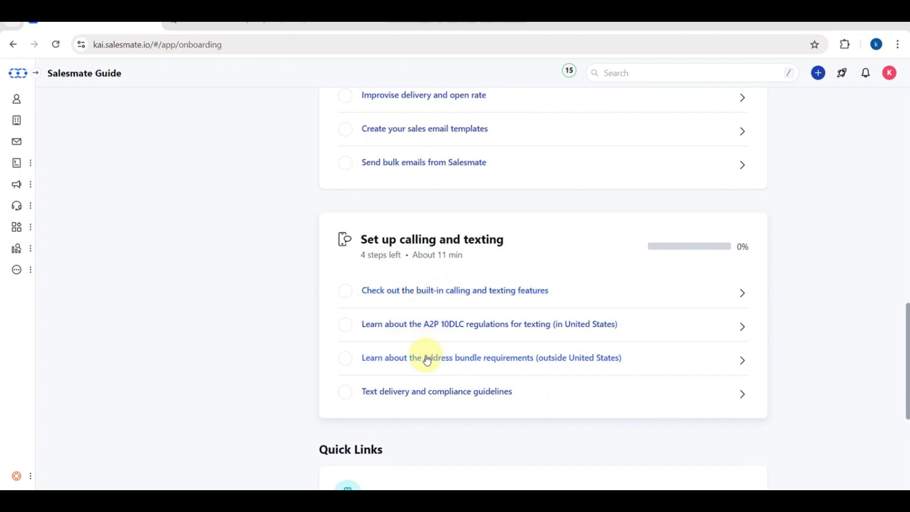
scroll(417, 389, "down", 3)
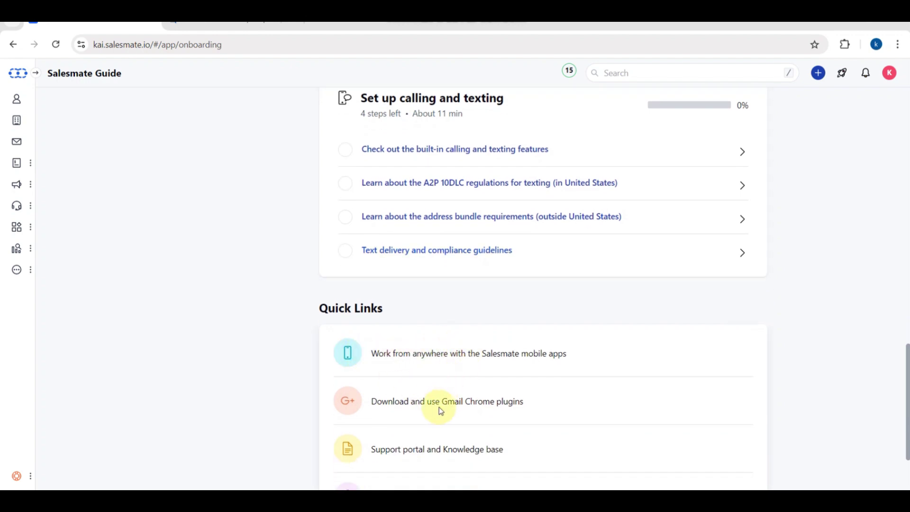
scroll(469, 406, "down", 2)
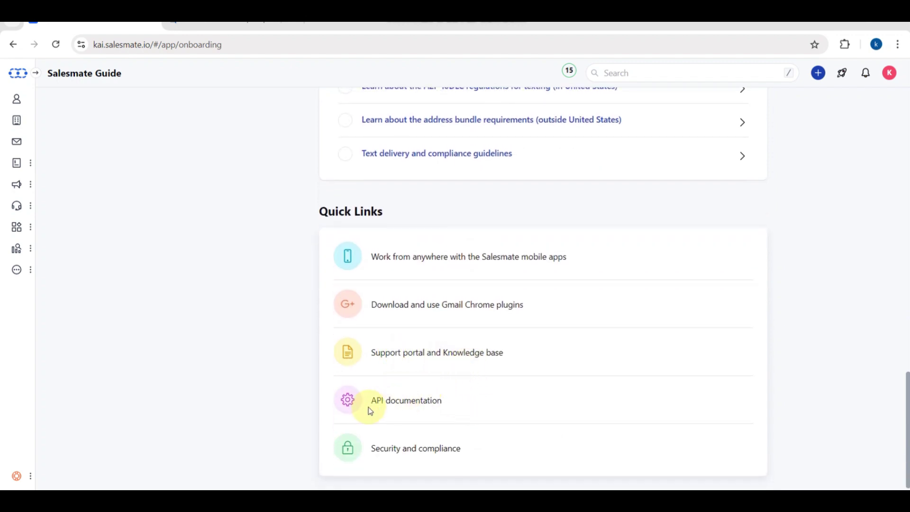
scroll(446, 448, "down", 1)
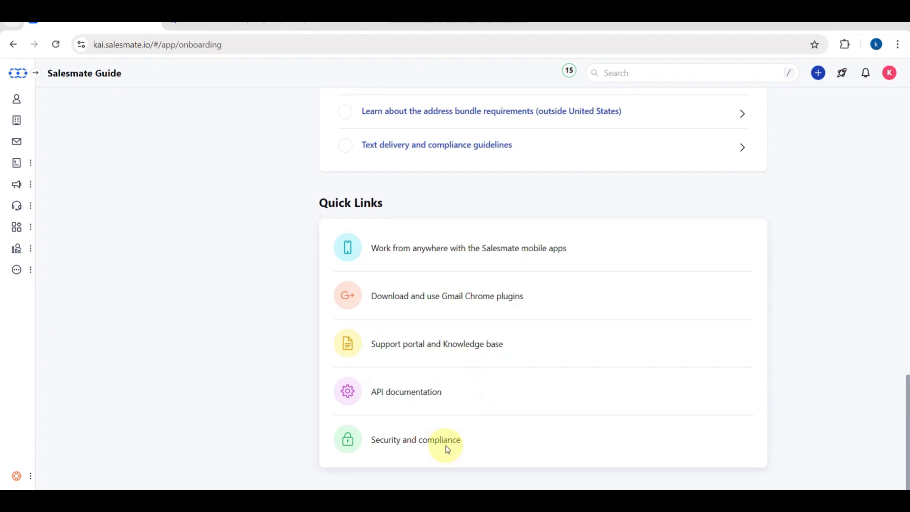
scroll(483, 280, "up", 20)
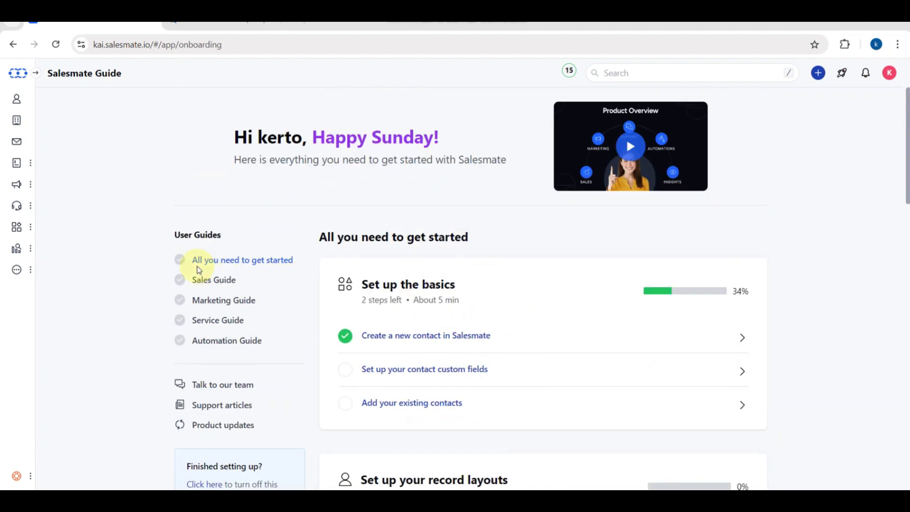
scroll(187, 369, "down", 2)
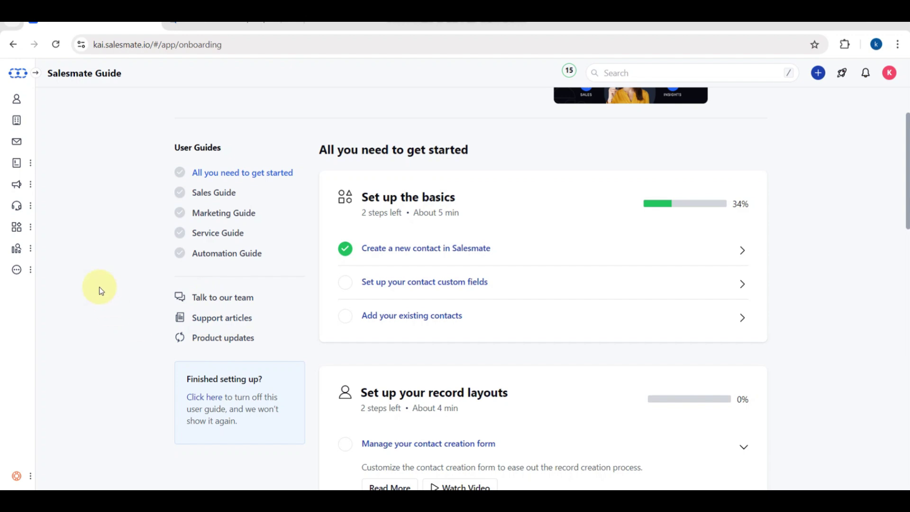
Open the contacts list and examine all its columns, from Name and Type through to the last communication details
left_click(18, 105)
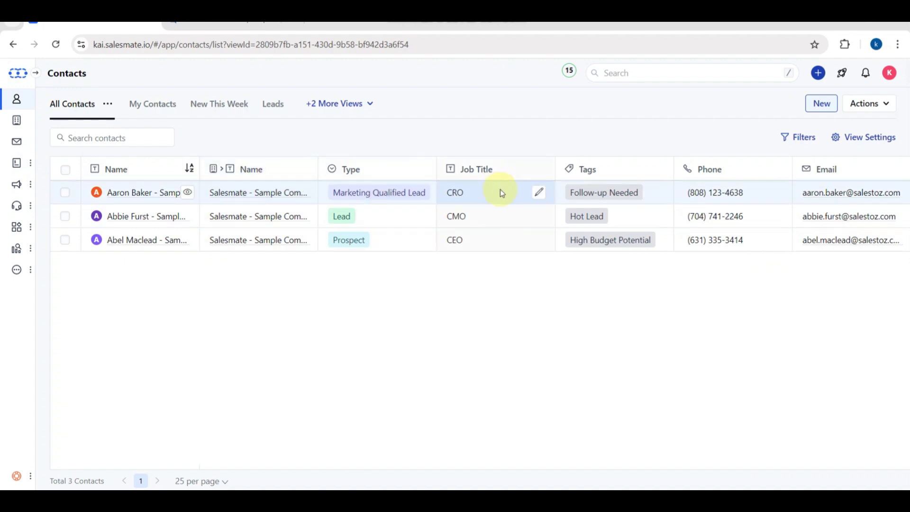
scroll(599, 200, "right", 10)
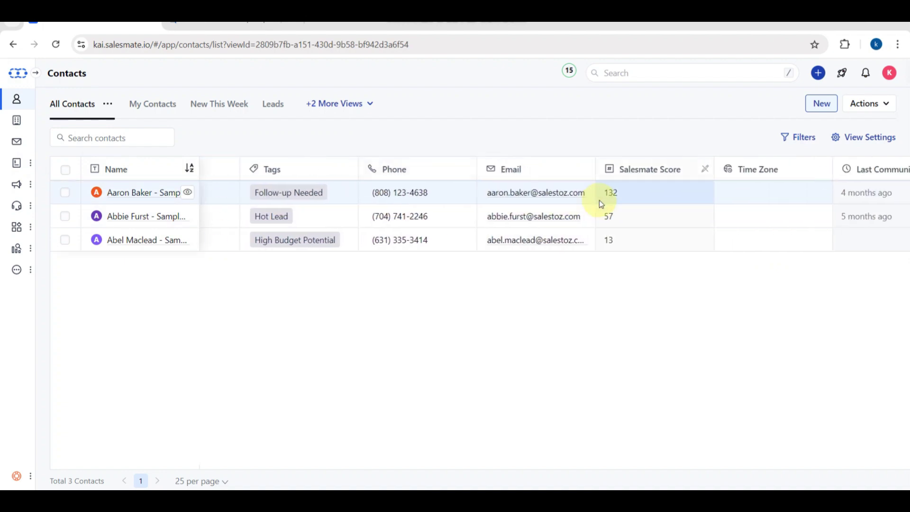
scroll(599, 200, "right", 3)
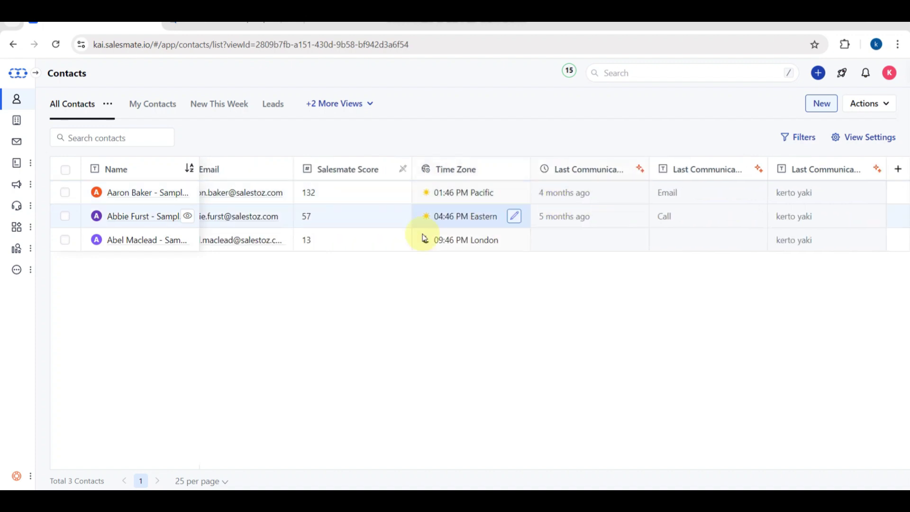
scroll(398, 191, "left", 12)
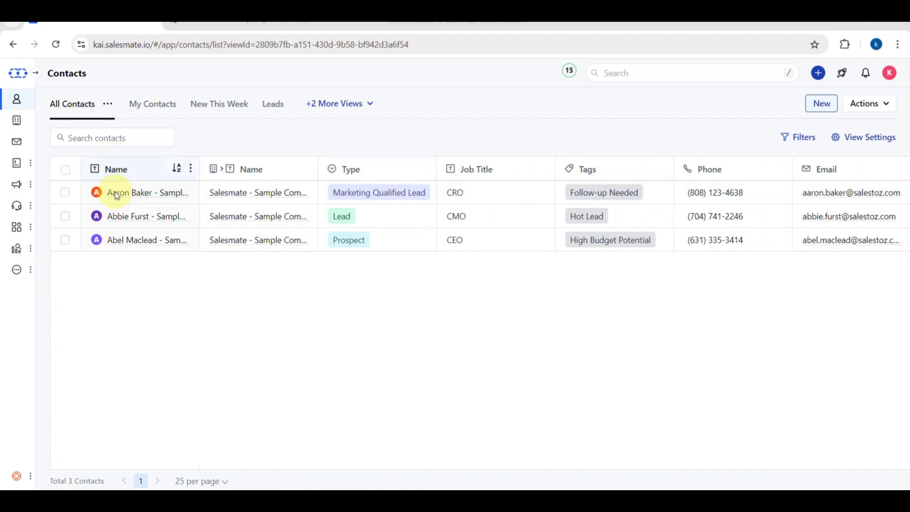
Open the companies list, try to save a blank new company and cancel the form
left_click(17, 124)
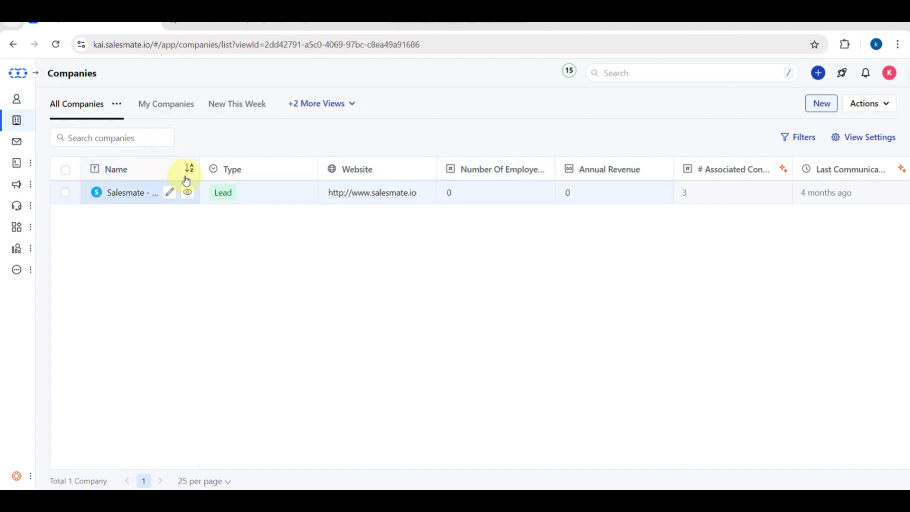
left_click(809, 107)
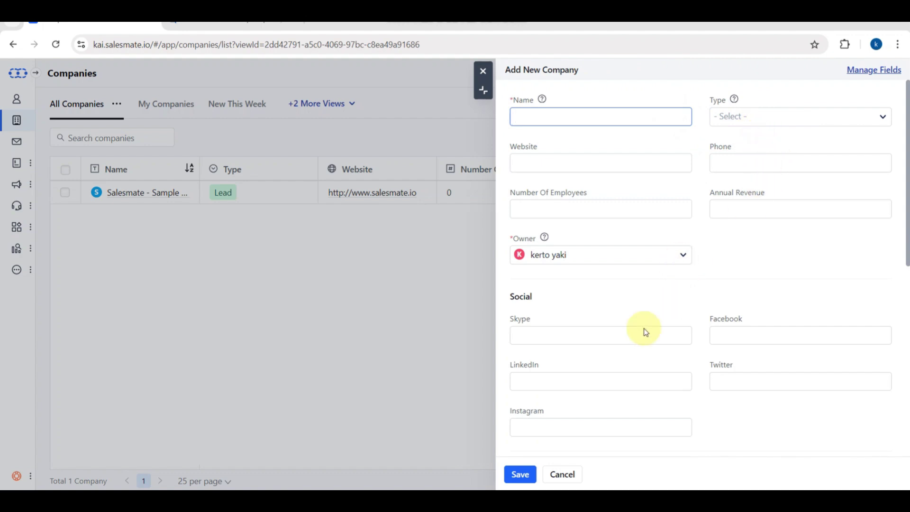
left_click(521, 474)
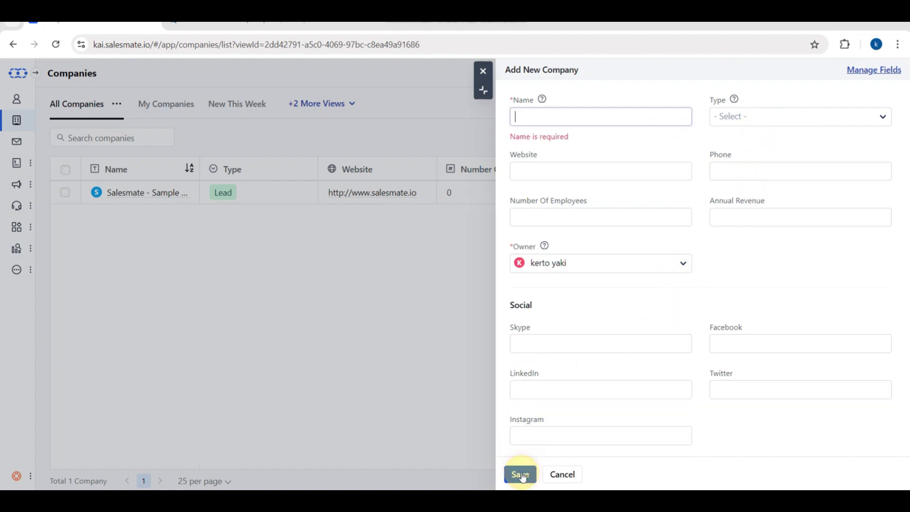
left_click(555, 473)
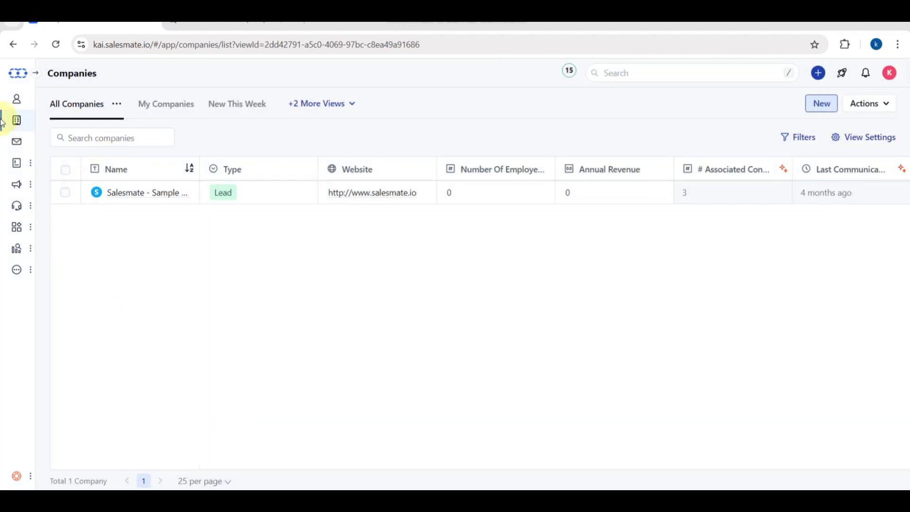
Open the email inbox, read the sent "Follow-up & Next Steps" message and look over the mail folders
left_click(16, 147)
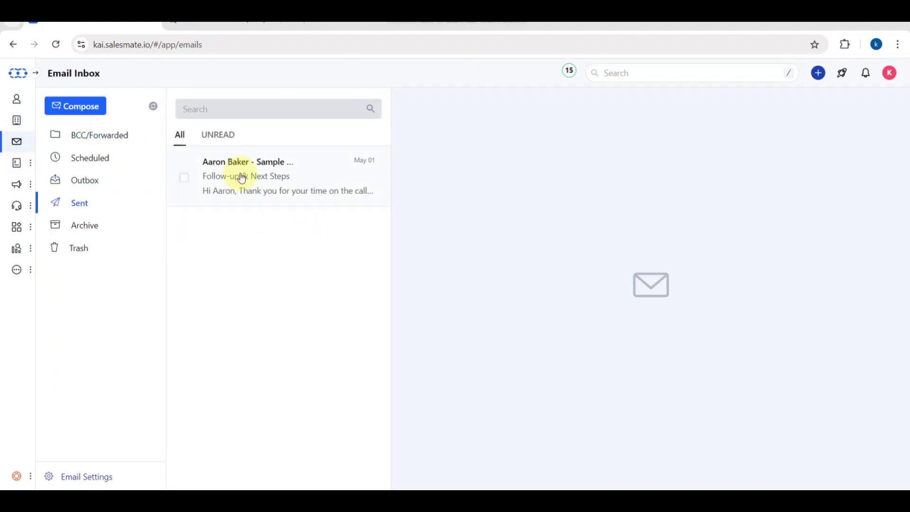
left_click(241, 179)
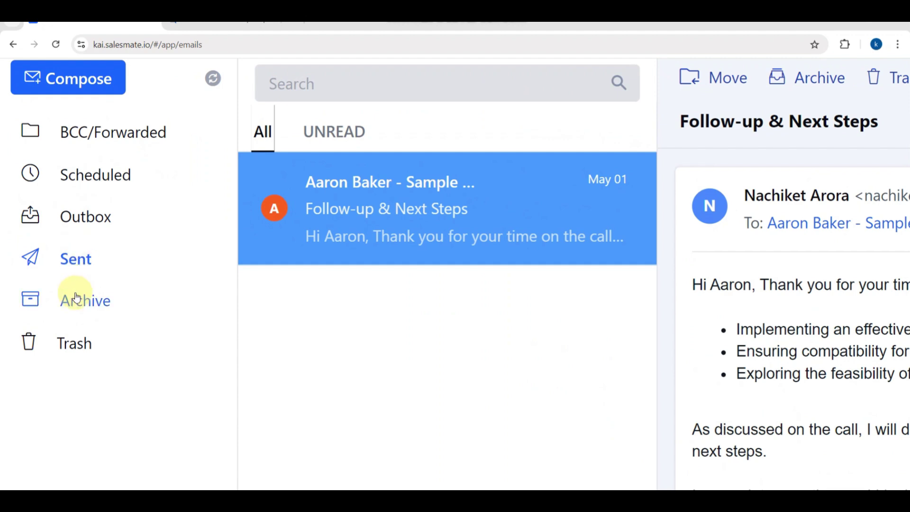
scroll(74, 333, "left", 1)
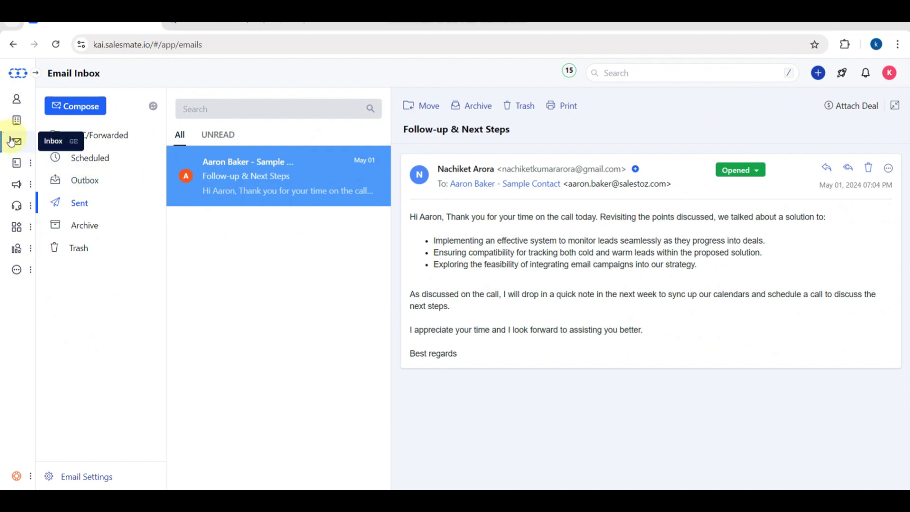
Open the sales activities list and examine its columns, including the last communication details of the follow-up tasks
mouse_move(22, 166)
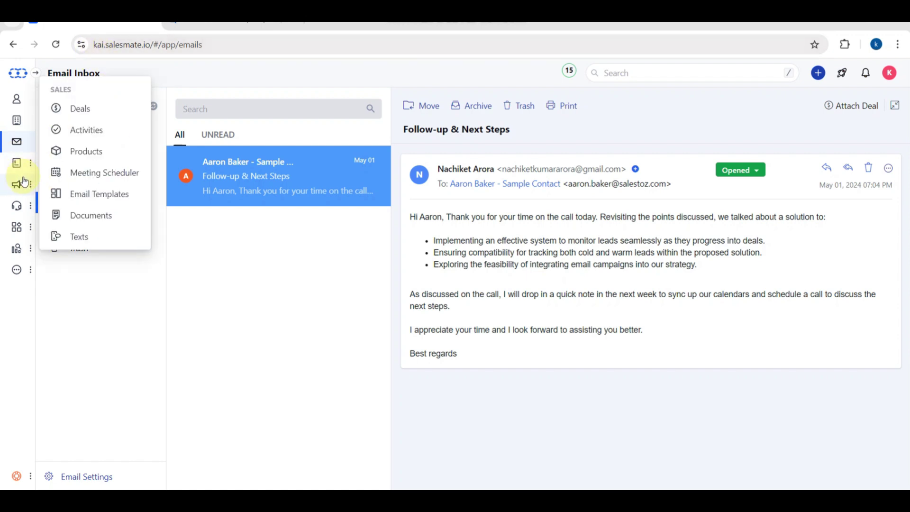
mouse_move(19, 182)
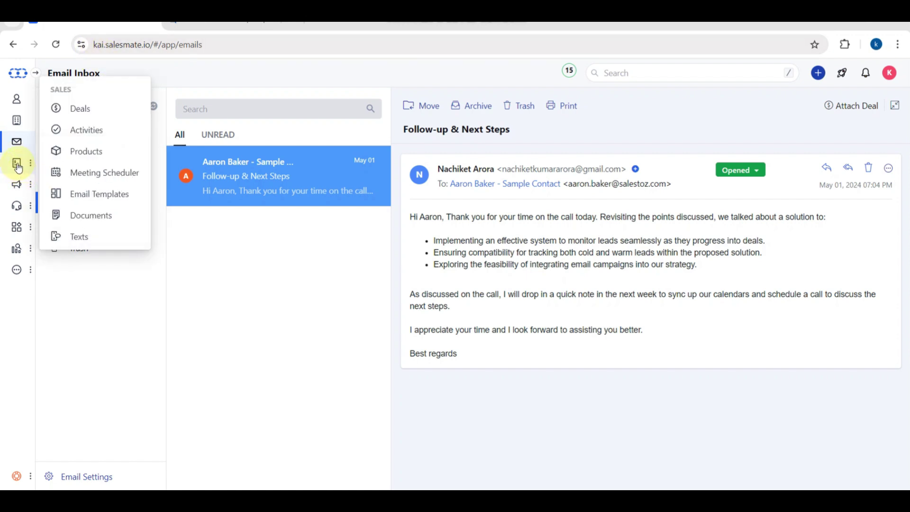
left_click(75, 127)
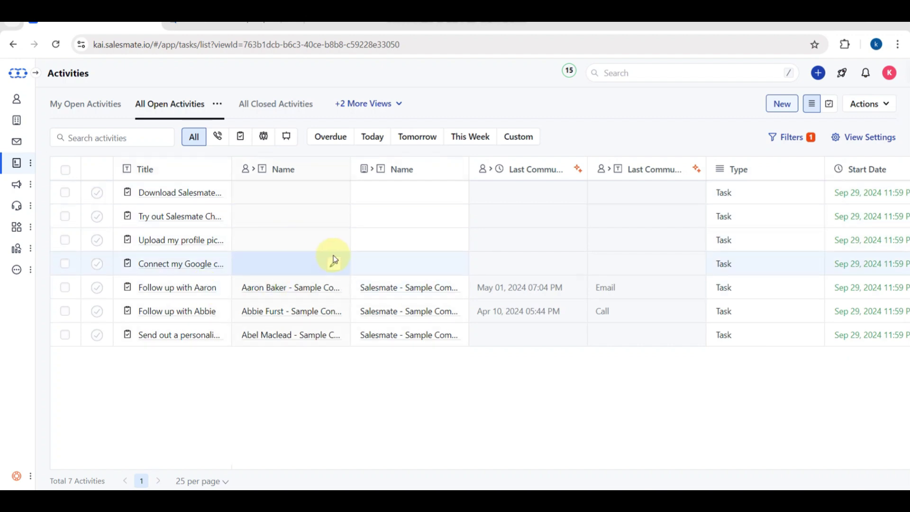
scroll(418, 269, "right", 2)
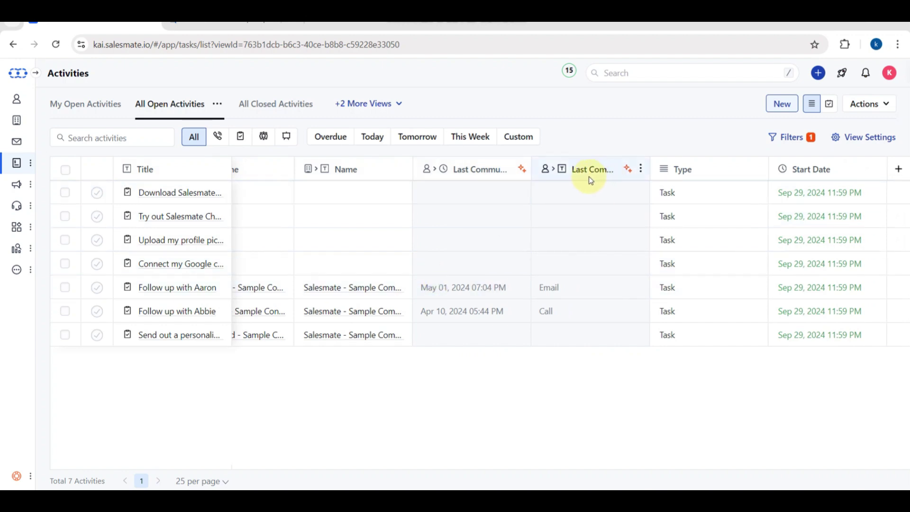
left_click(581, 294)
left_click(571, 307)
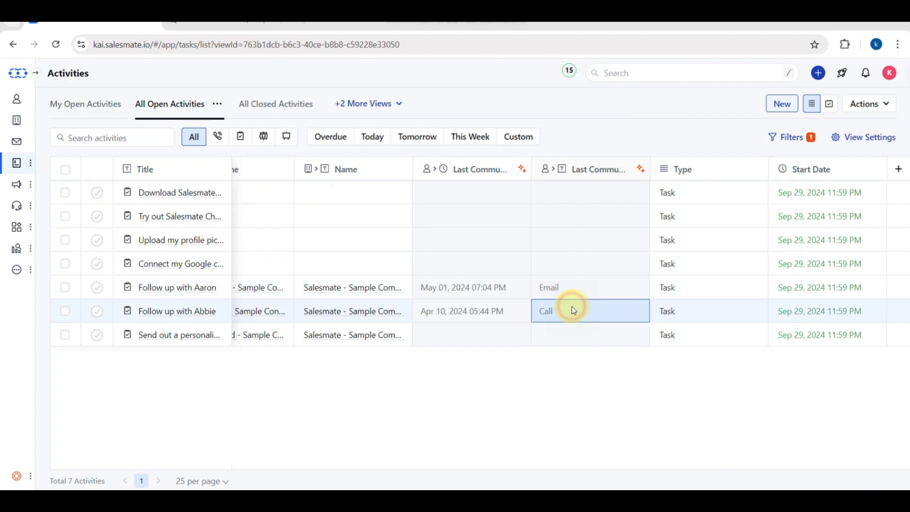
left_click(573, 335)
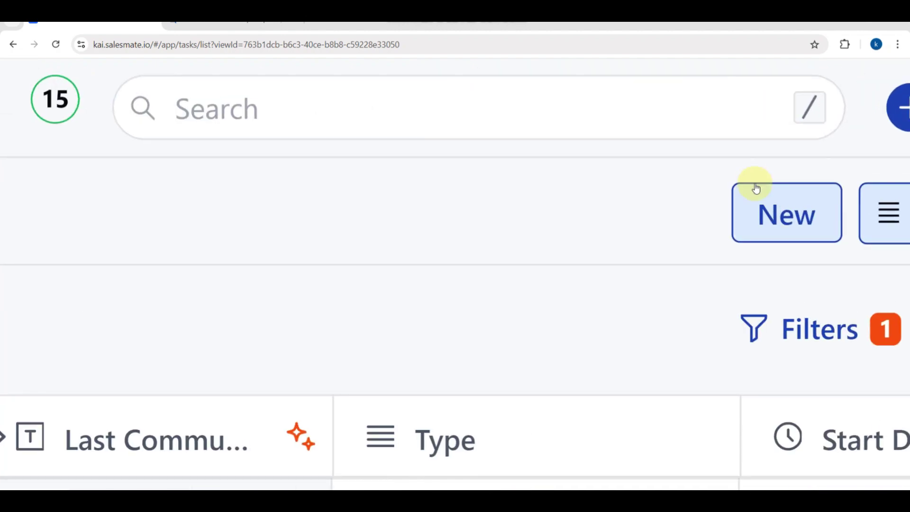
Create a call activity titled "Connect with team" for Sep 29, 2024, from 5:30 am to 9:00 am
left_click(763, 205)
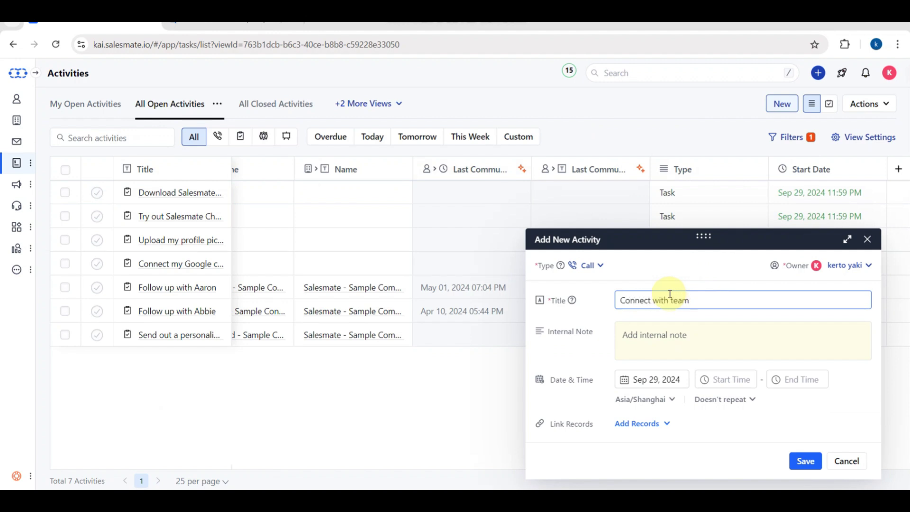
left_click(663, 341)
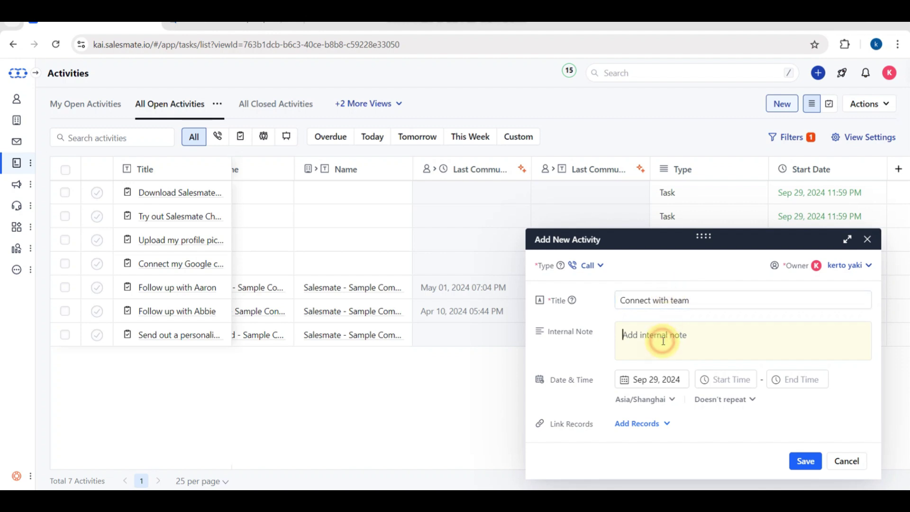
left_click(744, 381)
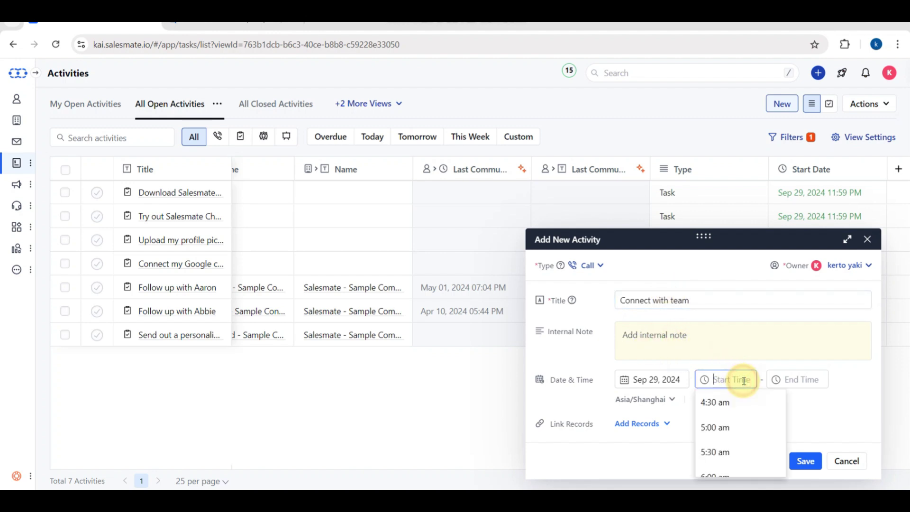
left_click(720, 447)
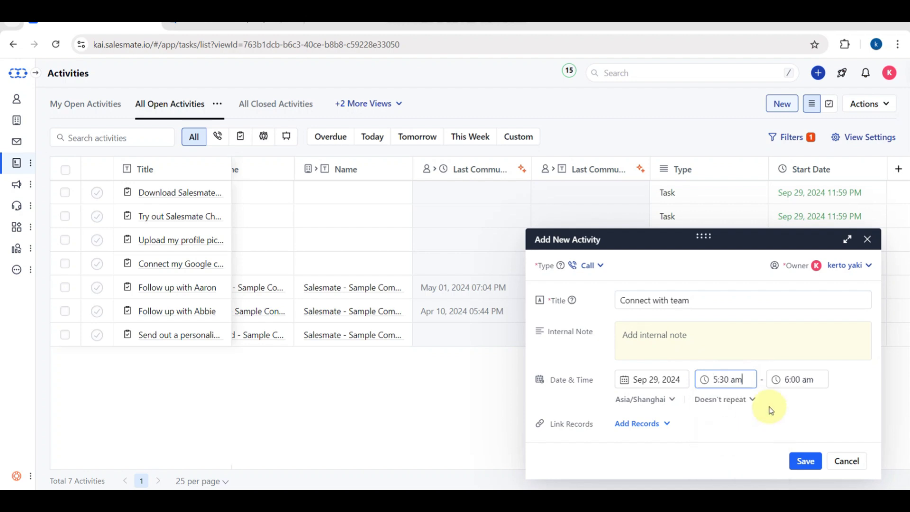
left_click(791, 380)
scroll(794, 433, "down", 3)
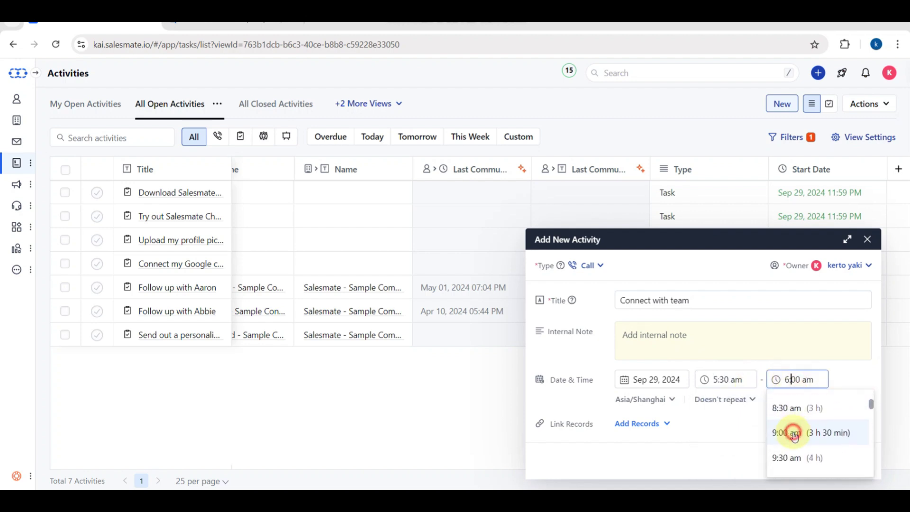
left_click(794, 434)
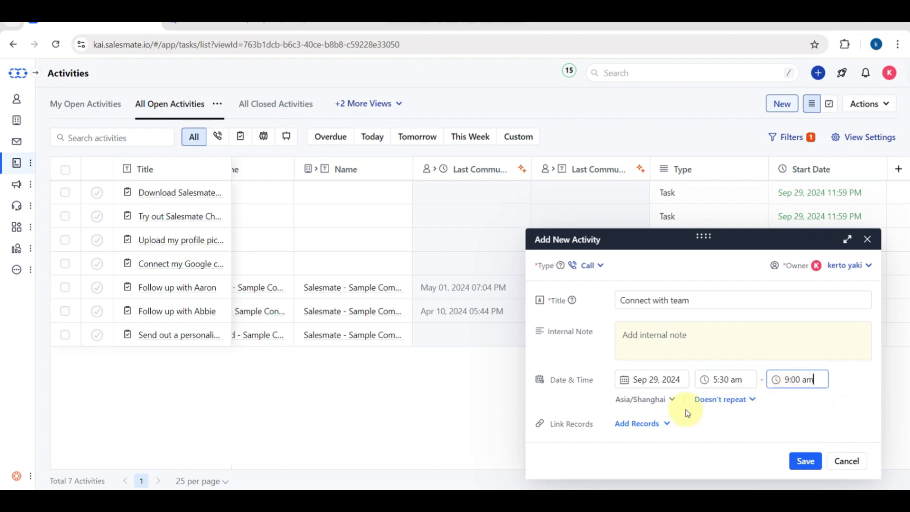
left_click(804, 463)
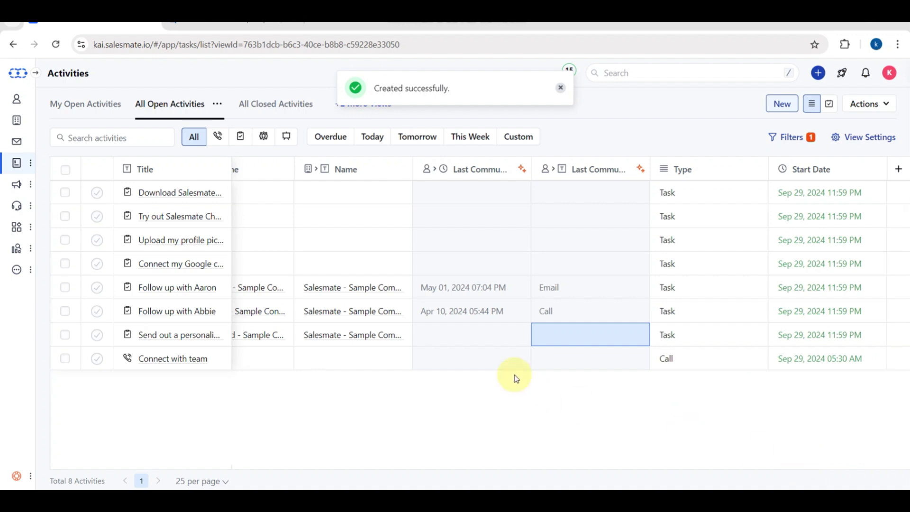
Open the contact and company fields of the "Connect with team" activity for editing
scroll(336, 335, "left", 1)
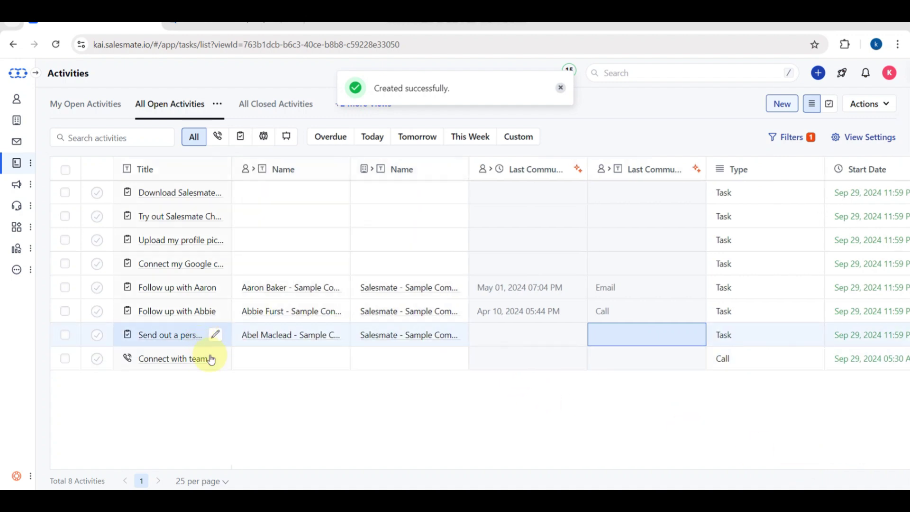
left_click(273, 356)
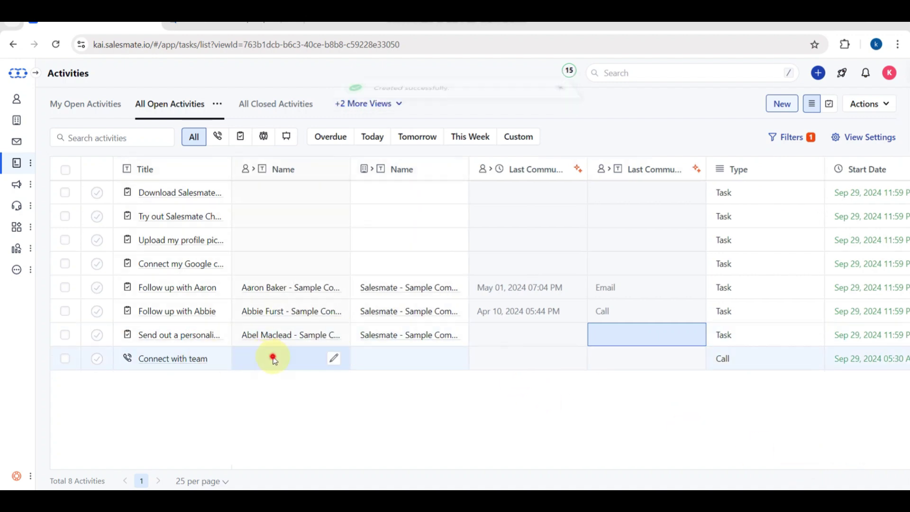
left_click(334, 361)
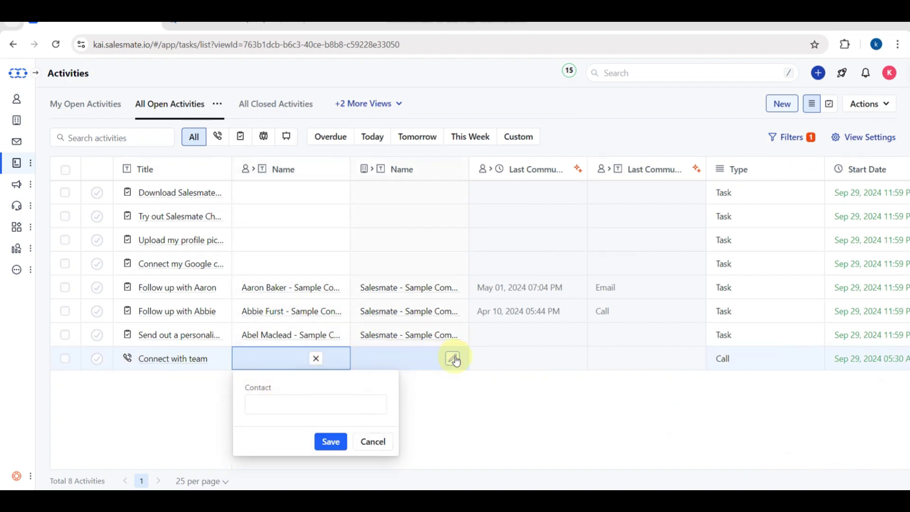
left_click(452, 358)
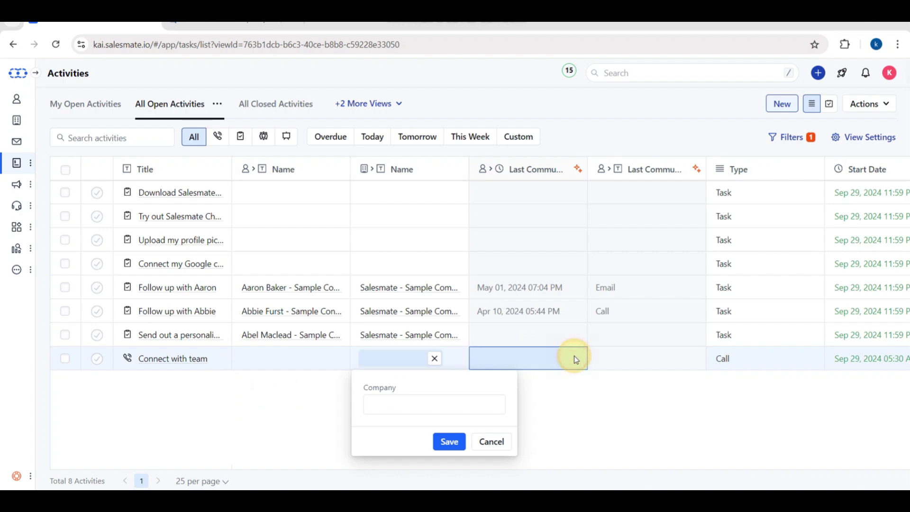
Change the type of the "Connect with team" activity to Demo and save it
left_click(728, 361)
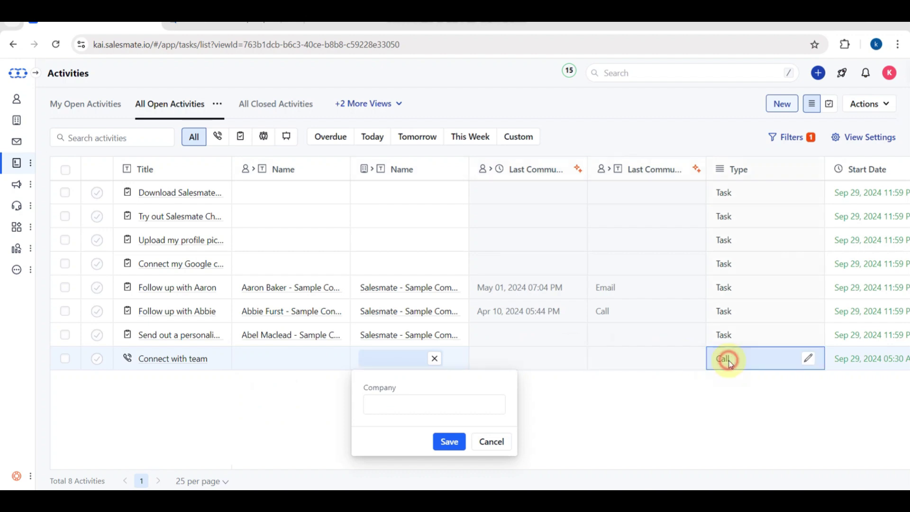
left_click(808, 361)
left_click(870, 405)
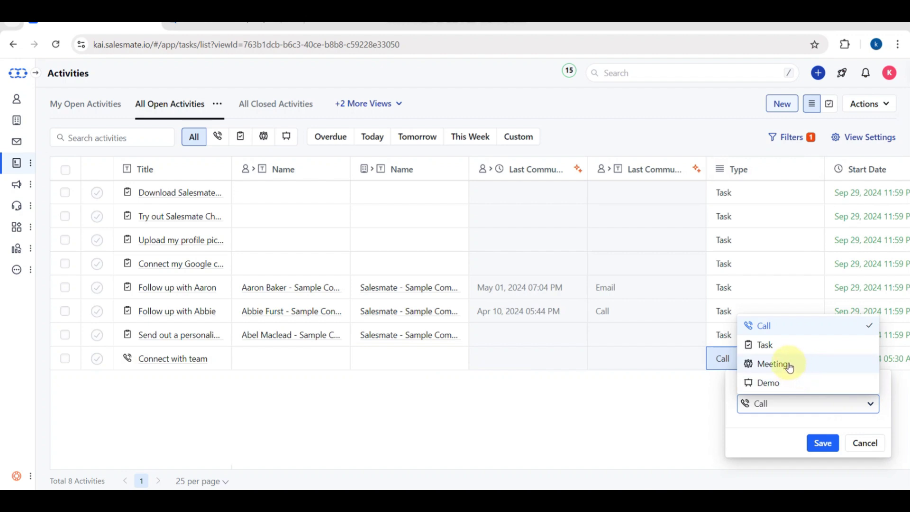
left_click(775, 383)
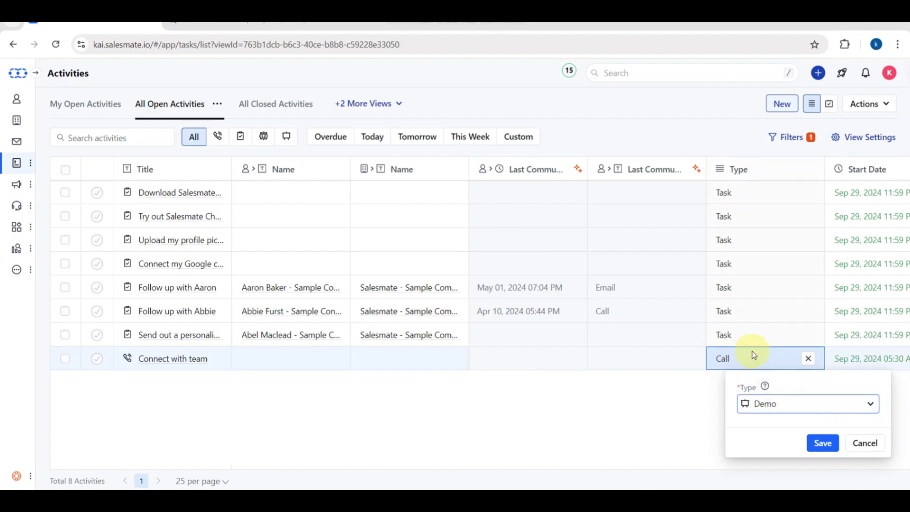
left_click(821, 442)
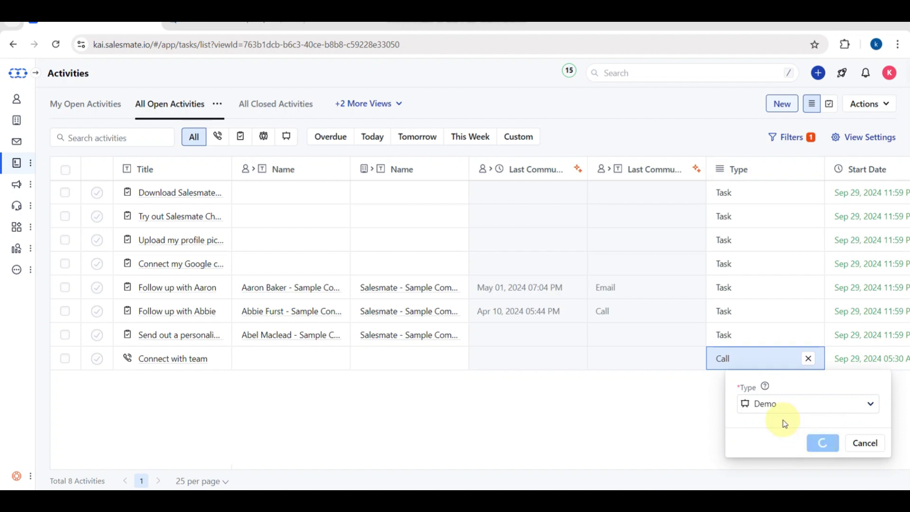
scroll(710, 358, "right", 2)
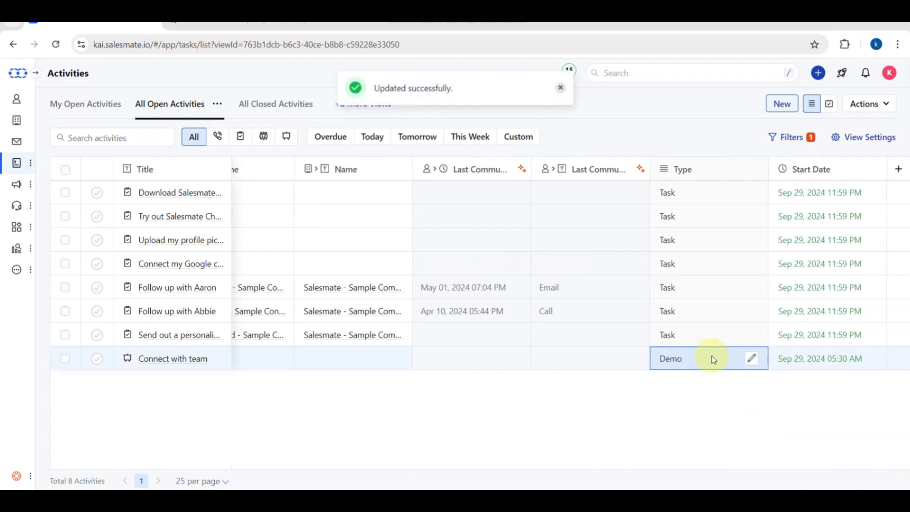
Review the available bulk, import and export actions for activities, and examine the activities in the weekly calendar
left_click(877, 109)
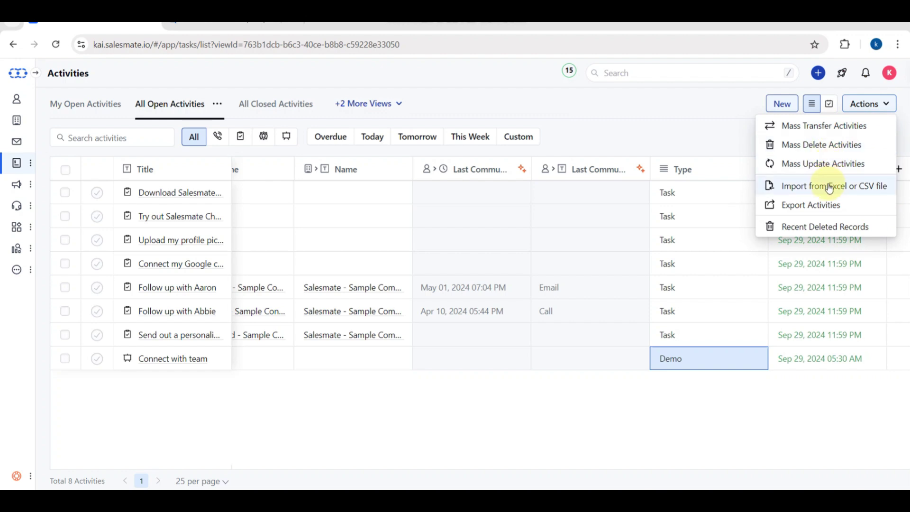
left_click(815, 105)
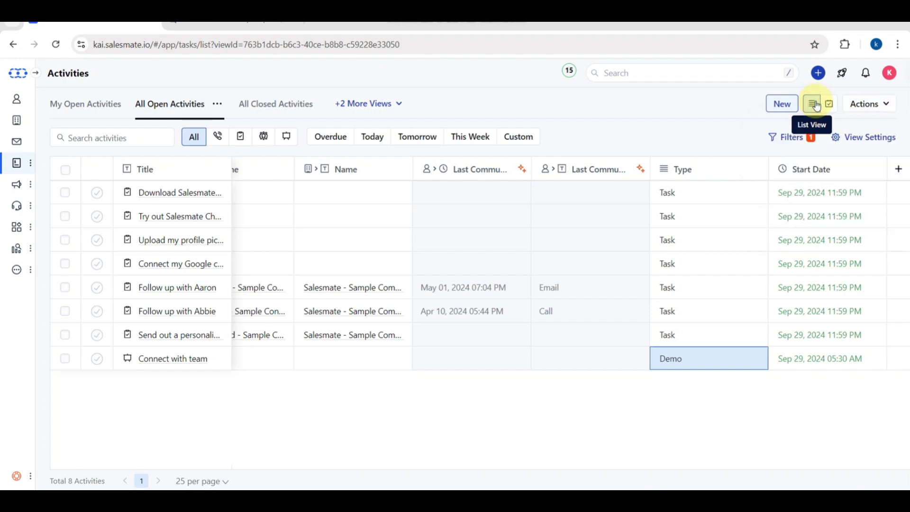
left_click(828, 105)
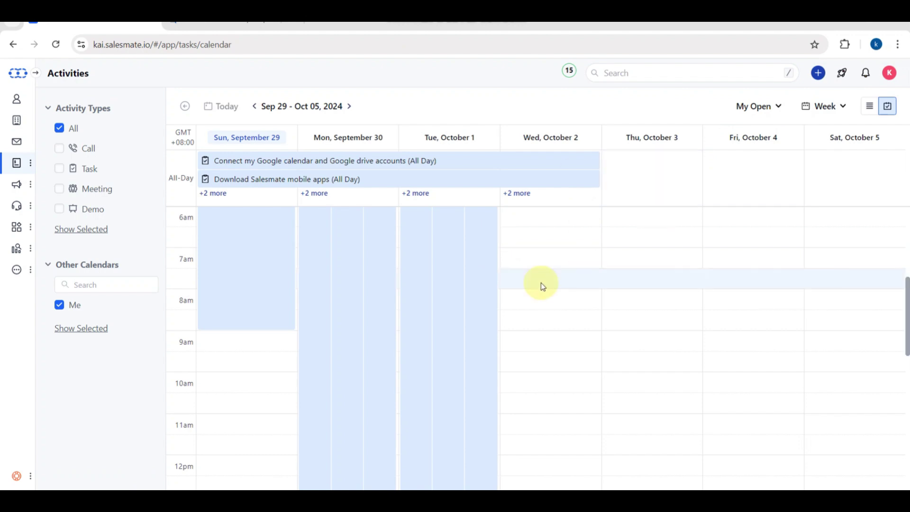
scroll(542, 284, "down", 5)
scroll(542, 284, "up", 8)
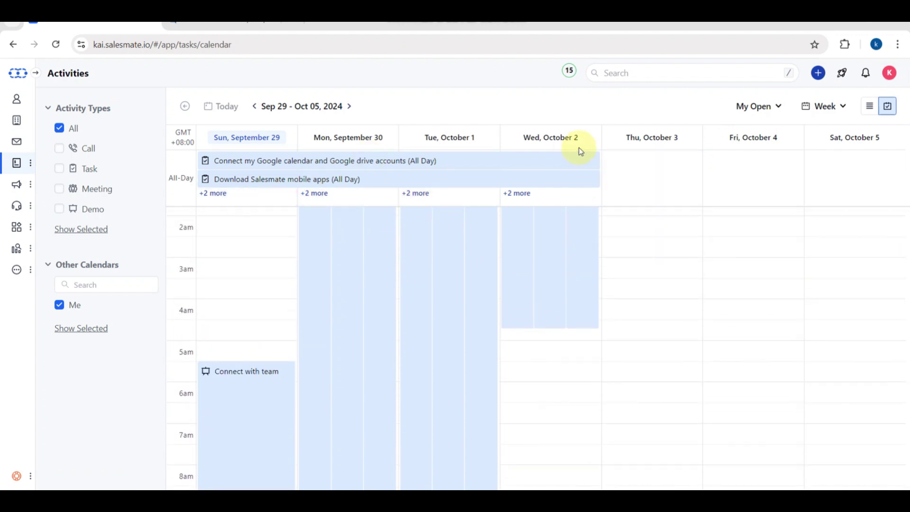
View the activities calendar by month and by day, and open its My Open filter options
left_click(826, 105)
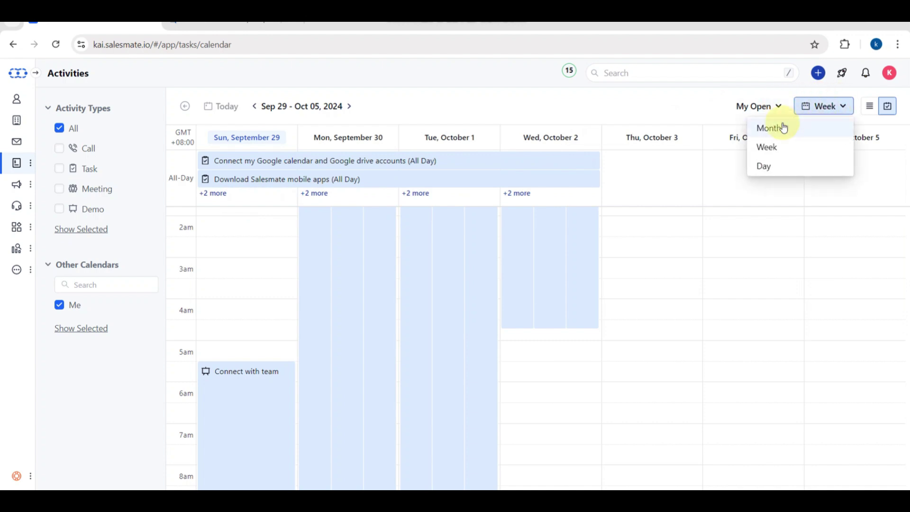
left_click(783, 126)
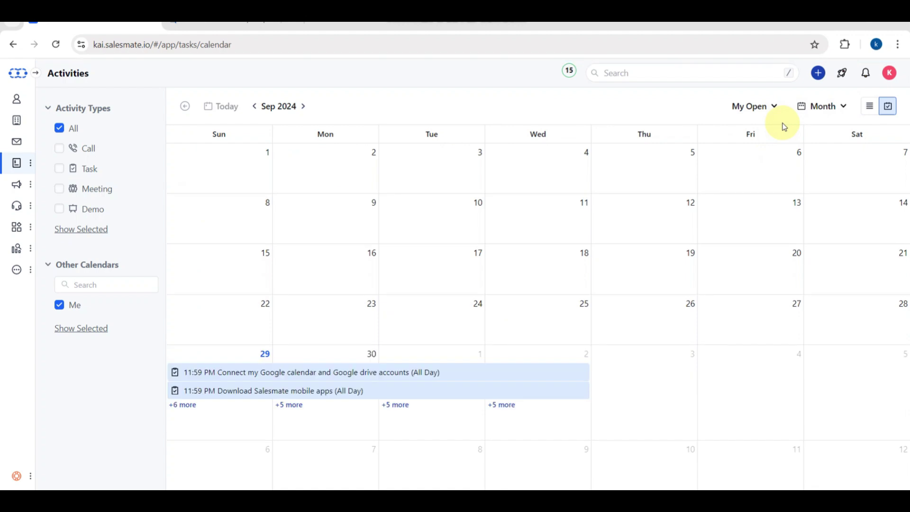
left_click(848, 106)
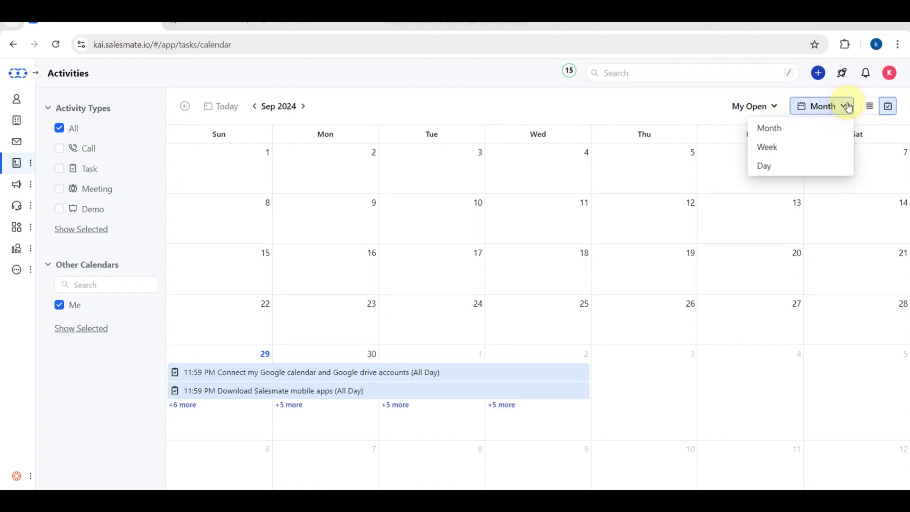
left_click(784, 166)
left_click(776, 109)
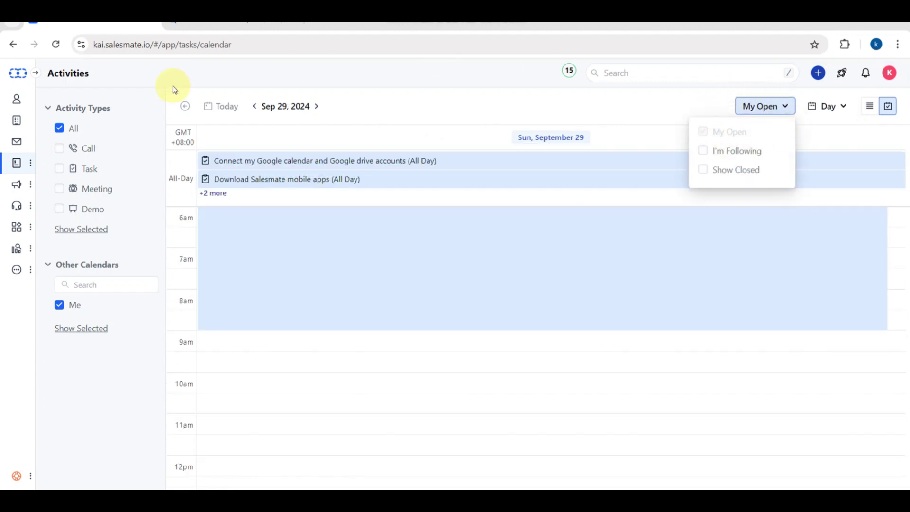
Open the products list in the sales section
mouse_move(17, 165)
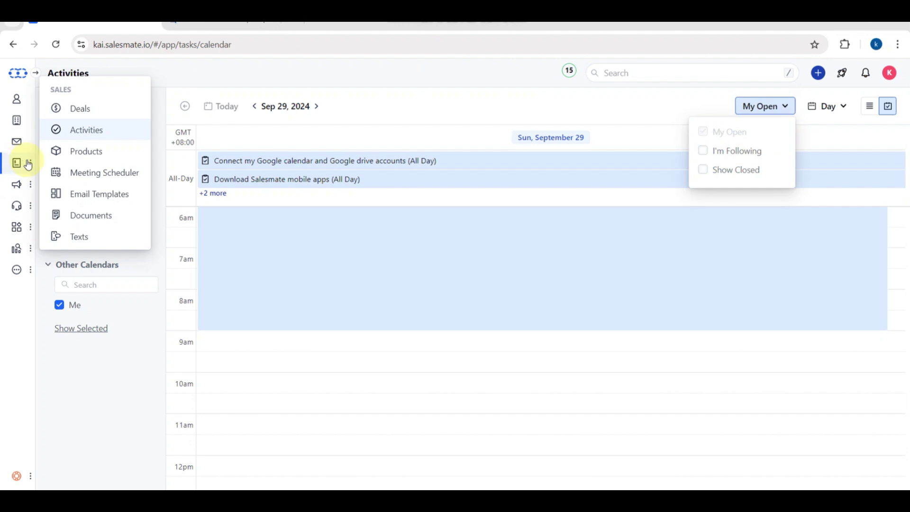
left_click(75, 149)
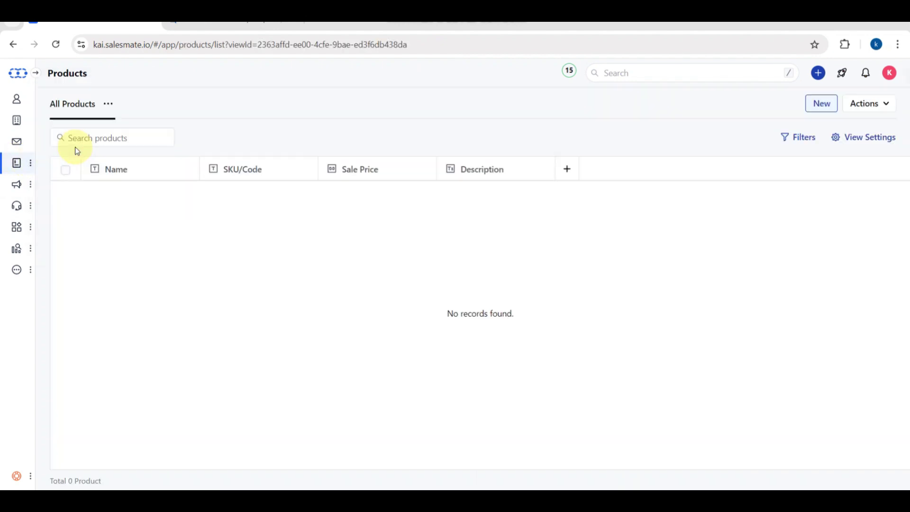
View the Meeting Scheduler page in the sales section, and open the Email Templates page
mouse_move(24, 170)
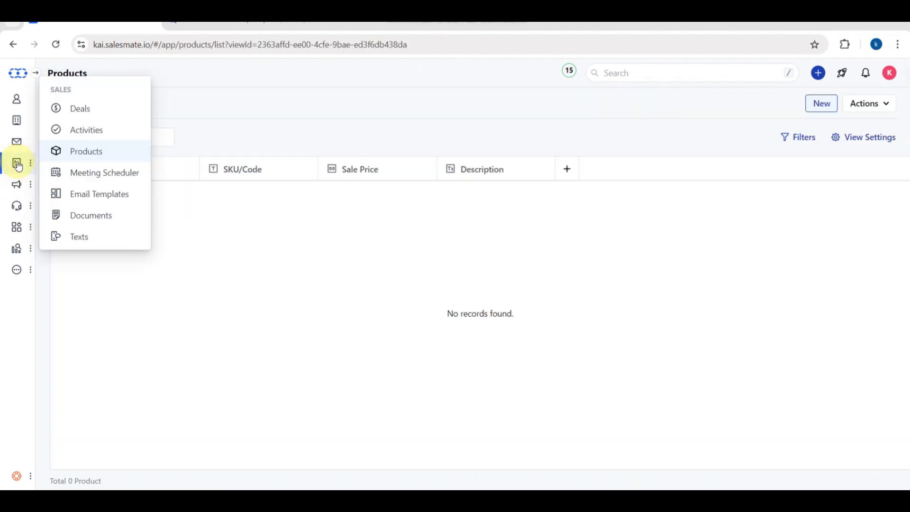
left_click(72, 174)
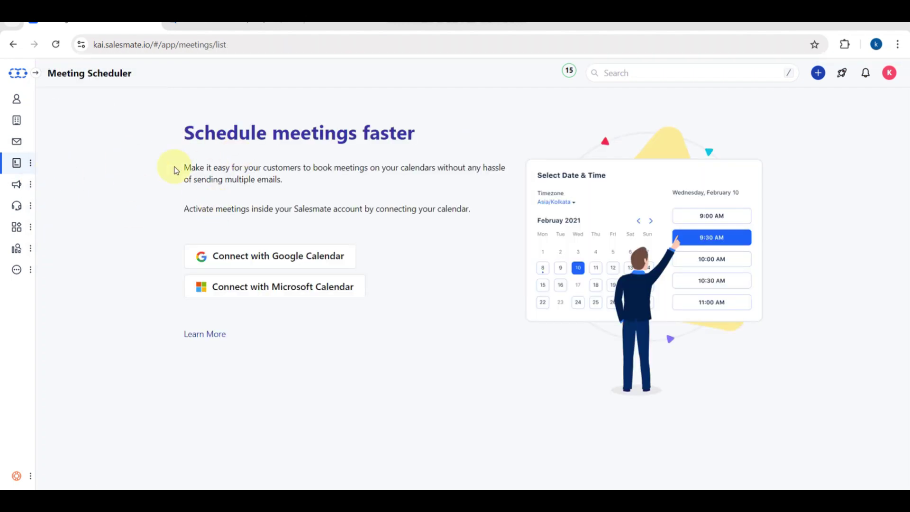
left_click(12, 166)
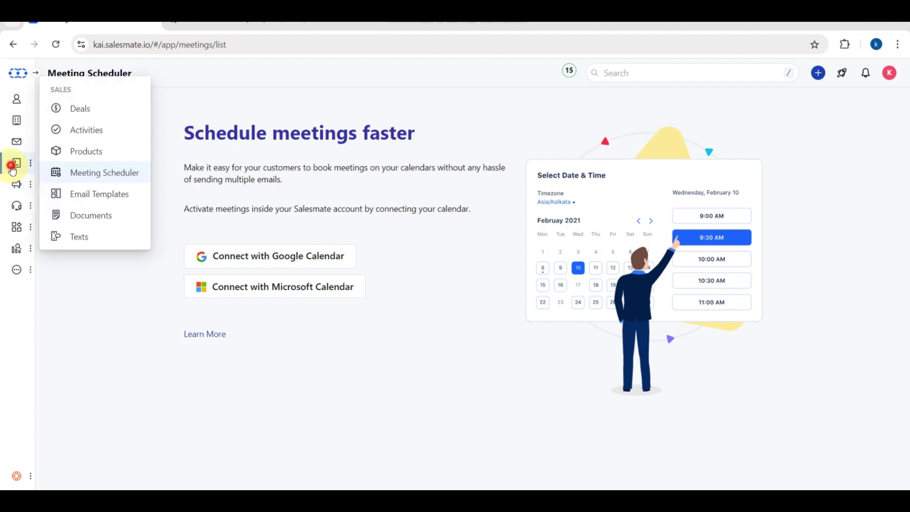
left_click(66, 194)
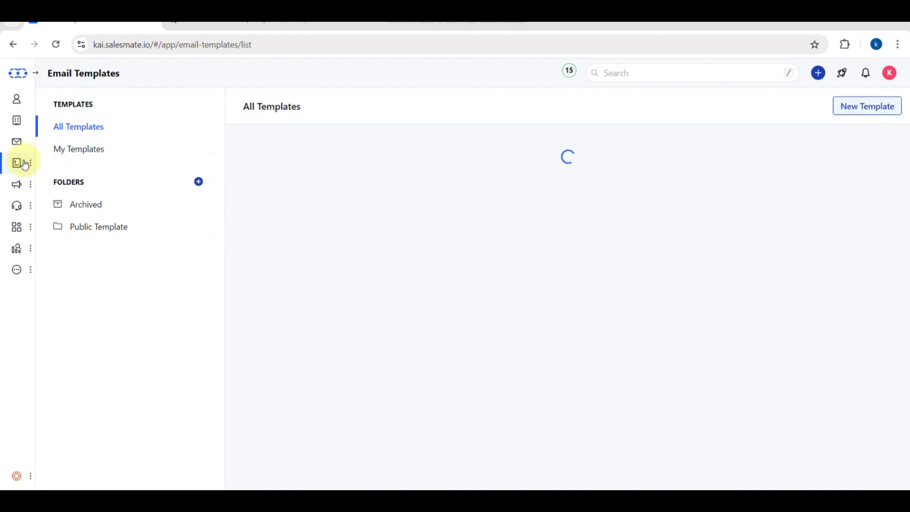
Review the remaining sales modules, open the Email Campaign page in the marketing section, and look over the other marketing modules
mouse_move(19, 164)
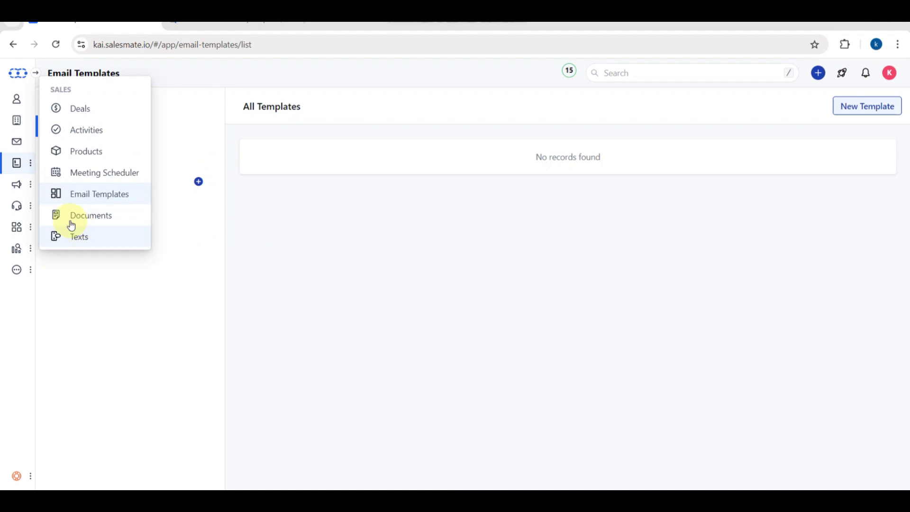
mouse_move(21, 189)
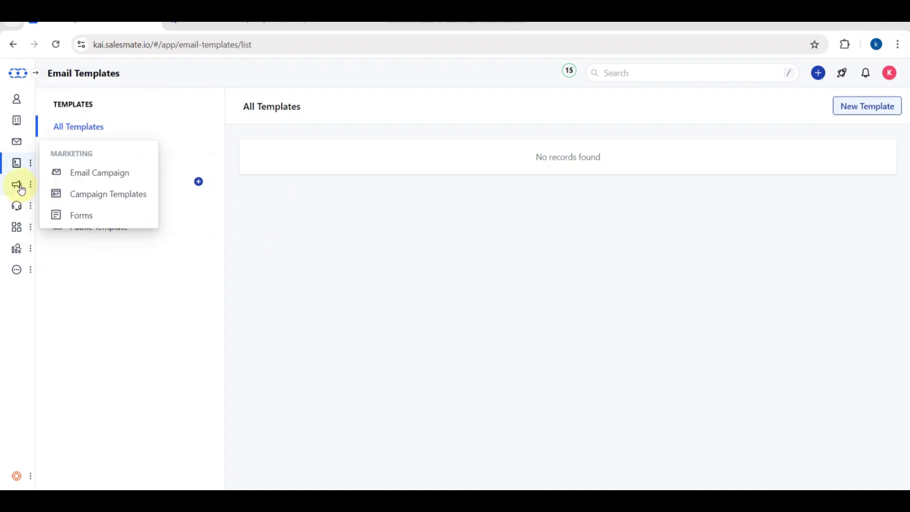
left_click(84, 173)
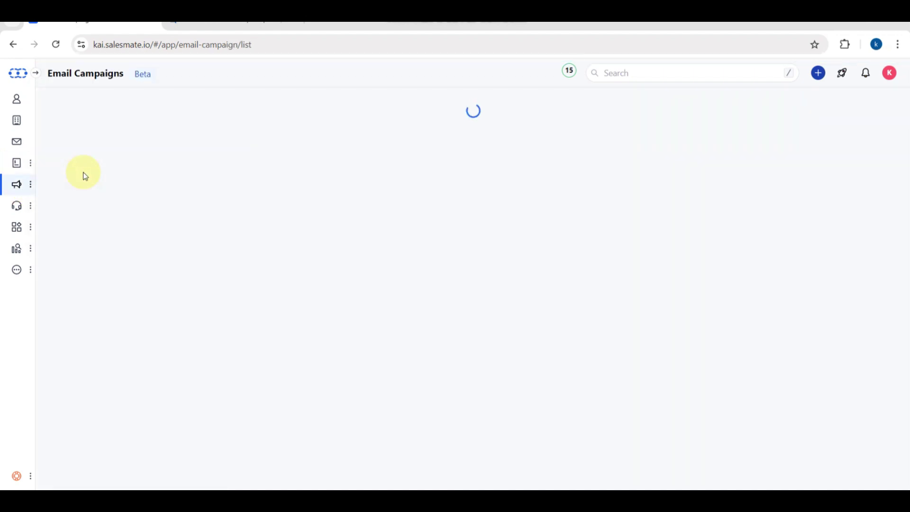
left_click(18, 193)
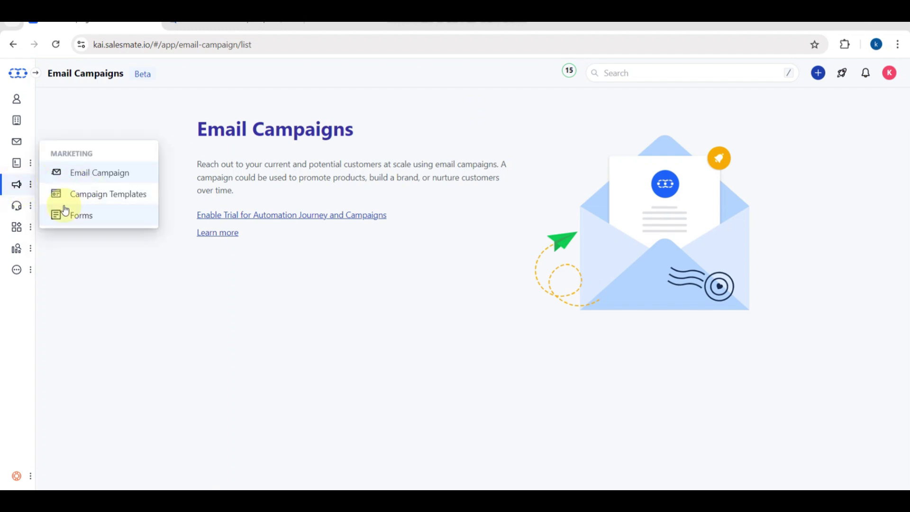
View the Chats conversation inbox and the Team Inbox page in the service section
mouse_move(18, 205)
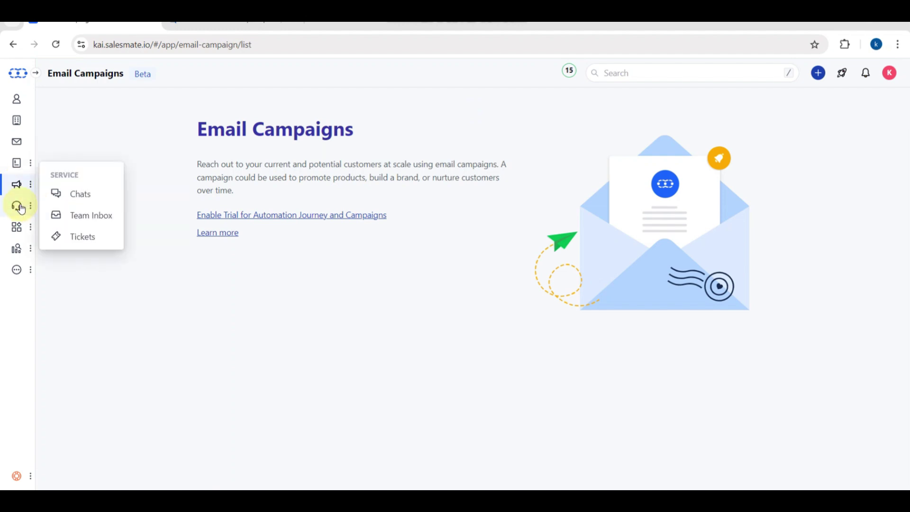
left_click(80, 195)
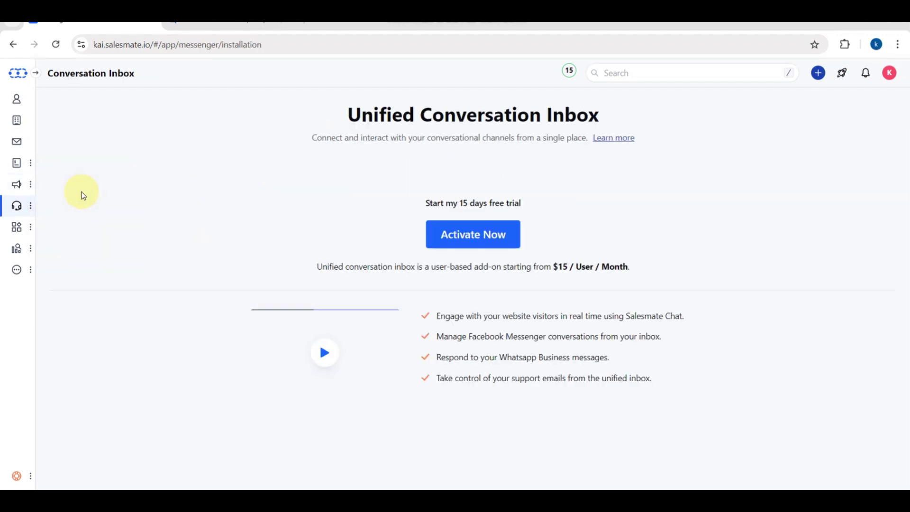
mouse_move(19, 221)
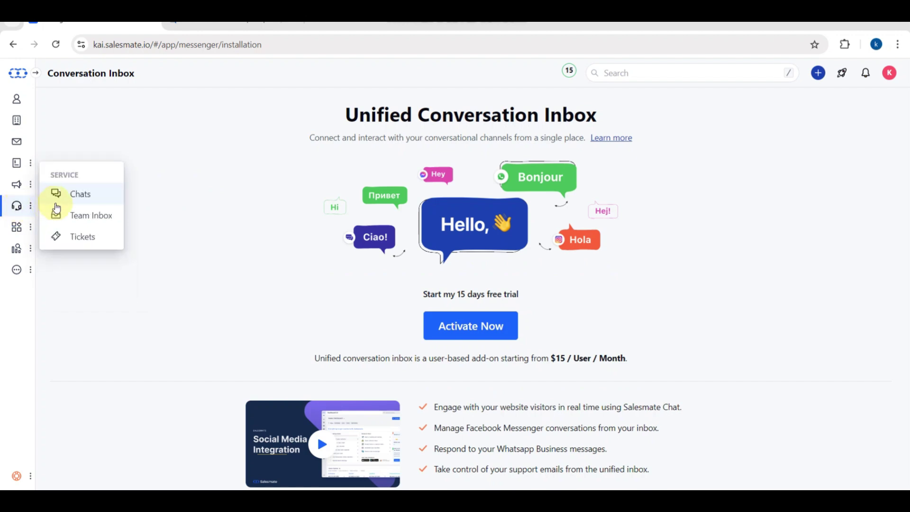
left_click(73, 216)
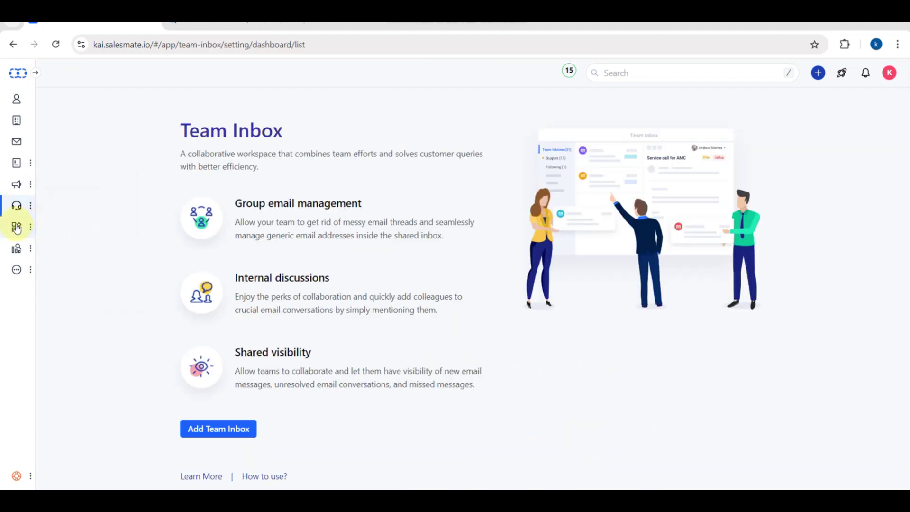
Examine the automation modules on offer, from Sequences and Automation Journeys to Workflow and Chat Journeys
mouse_move(17, 228)
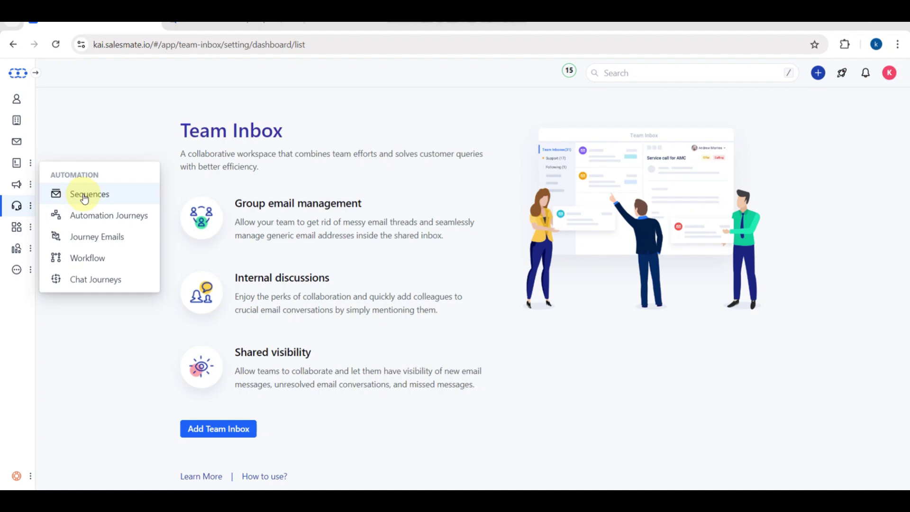
scroll(84, 198, "up", 5)
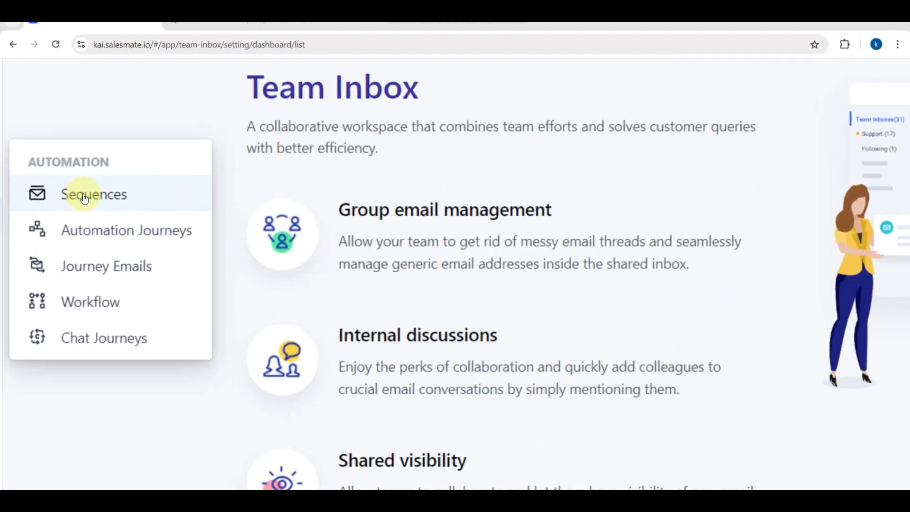
scroll(84, 199, "left", 2)
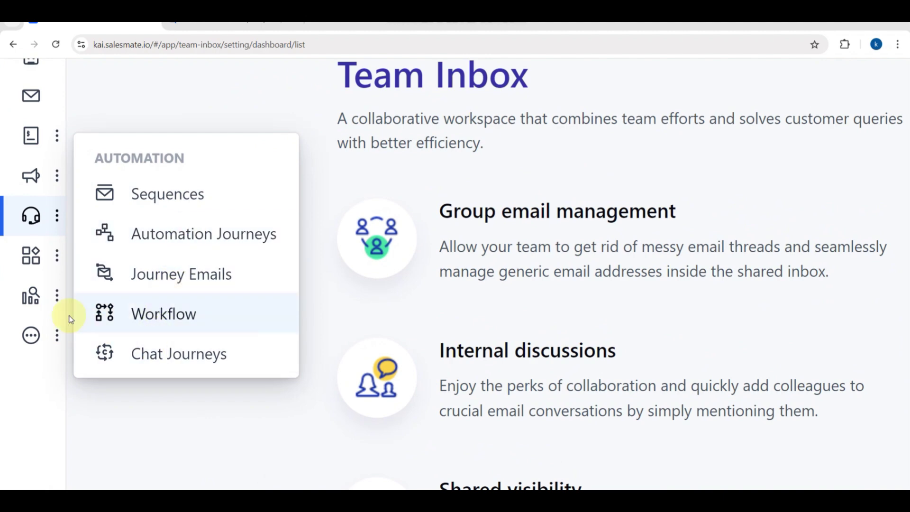
left_click(41, 302)
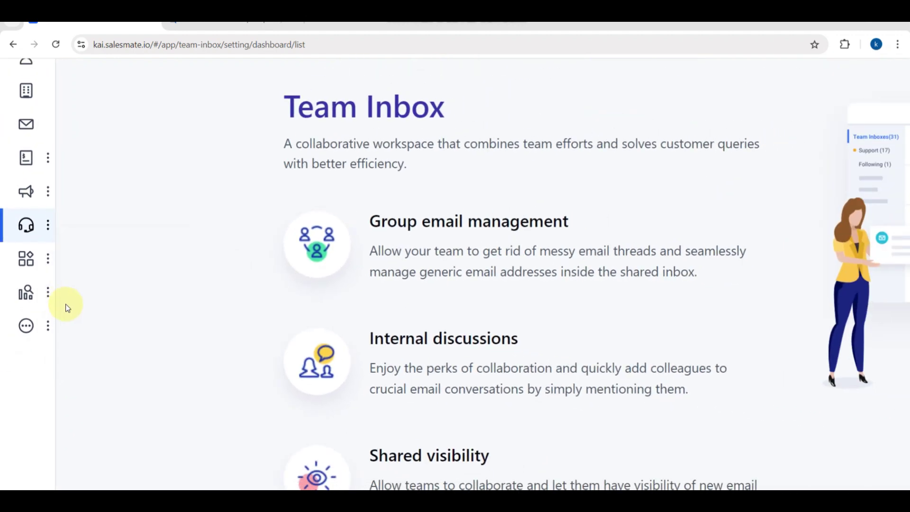
Open the reporting dashboard and examine today's entries in My activities alongside the activity performance overview
mouse_move(29, 290)
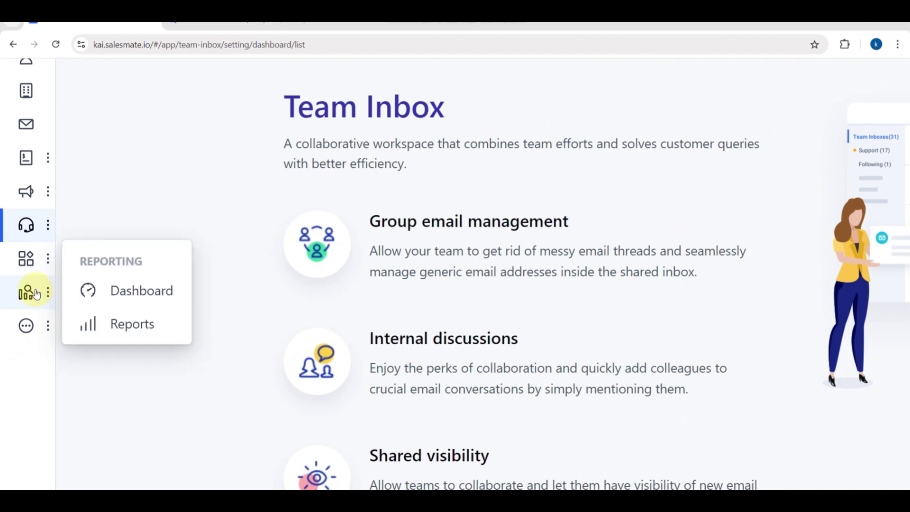
left_click(97, 291)
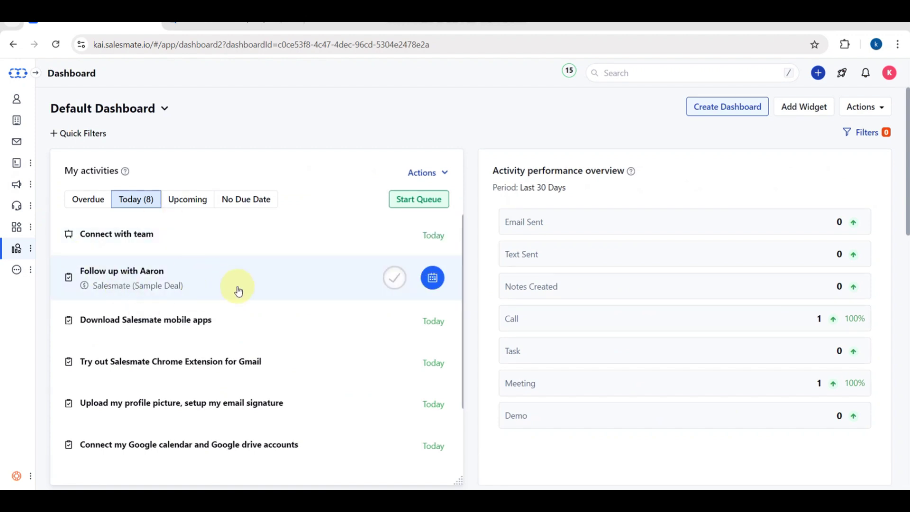
scroll(240, 322, "down", 2)
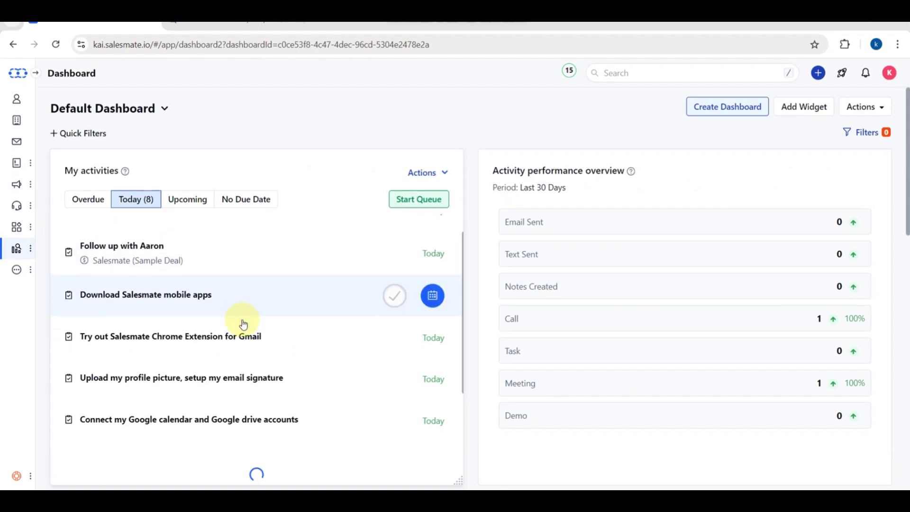
scroll(242, 324, "up", 1)
scroll(243, 324, "down", 1)
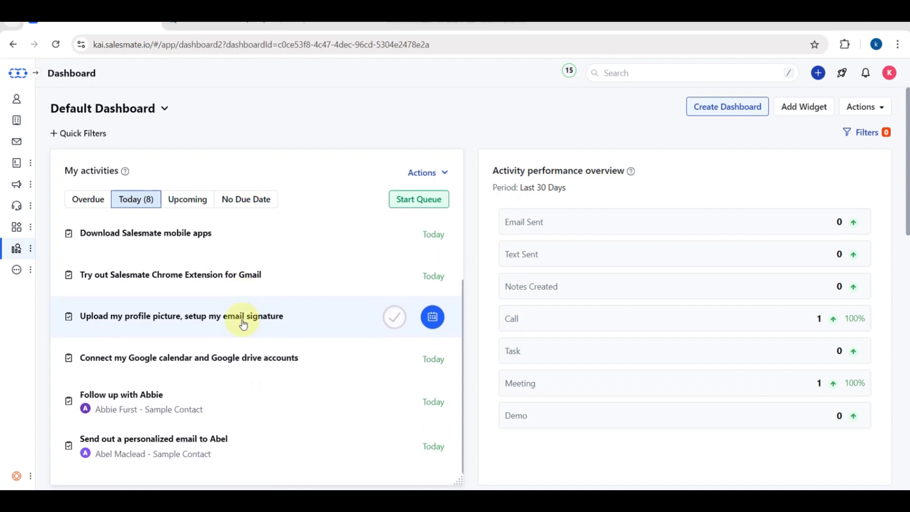
scroll(242, 323, "up", 3)
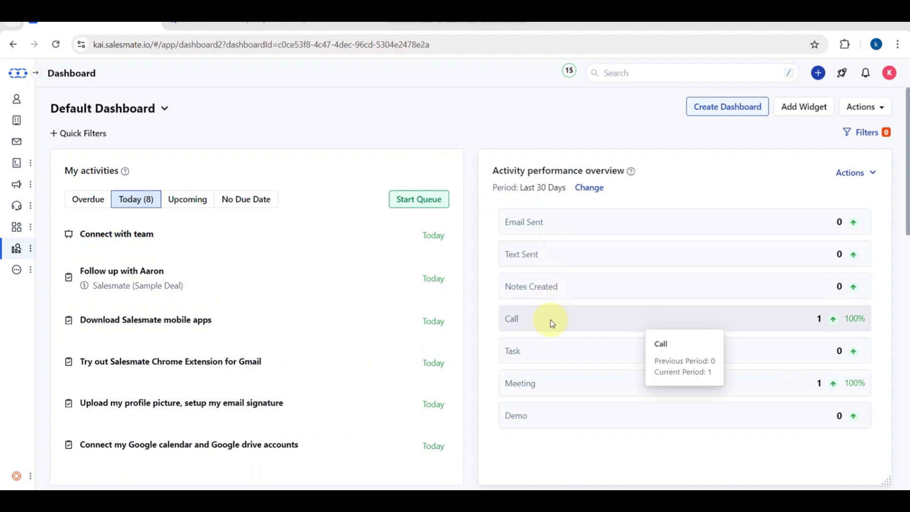
Review the dashboard's recent contacts, deals forecast and user performance widgets, and open the actions available for the Default Dashboard
scroll(554, 351, "down", 5)
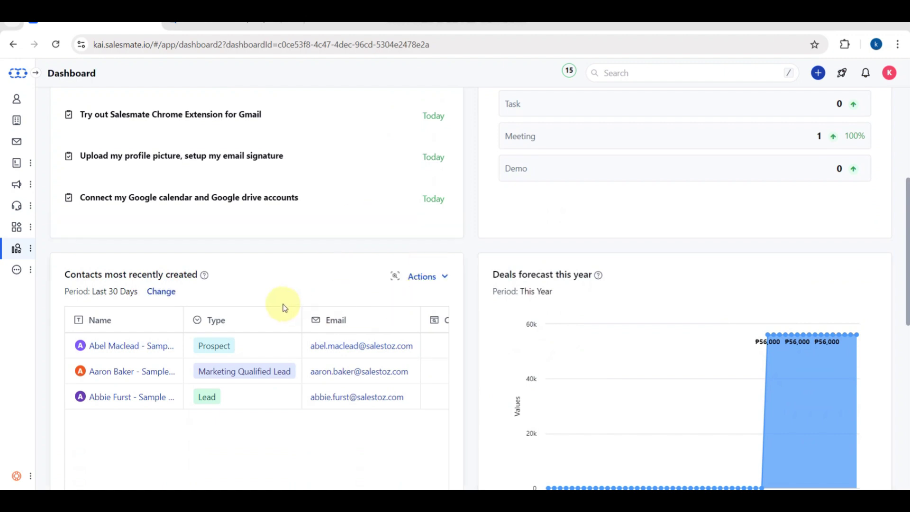
scroll(284, 307, "down", 2)
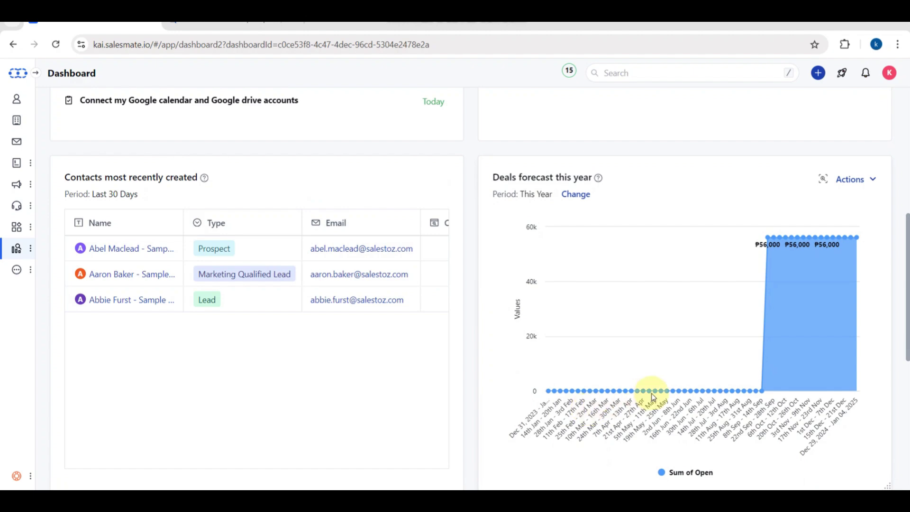
scroll(676, 393, "down", 3)
scroll(676, 394, "down", 3)
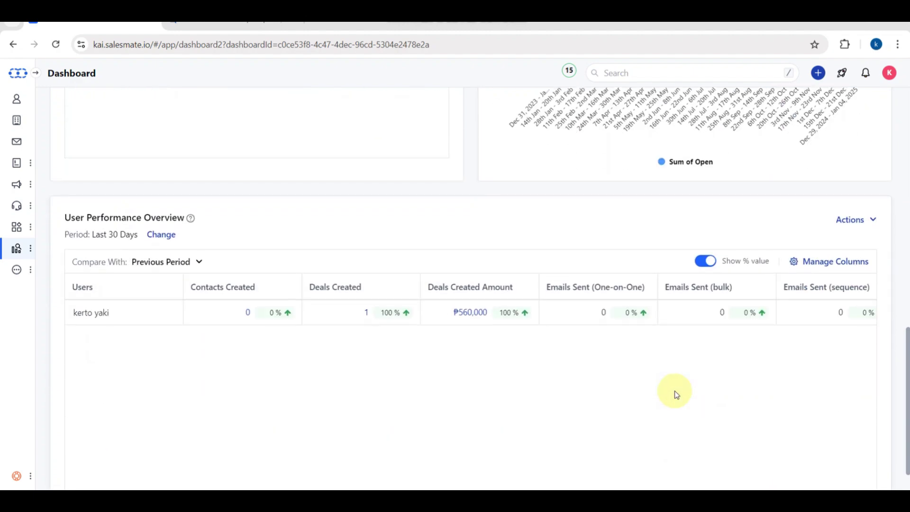
scroll(677, 394, "up", 10)
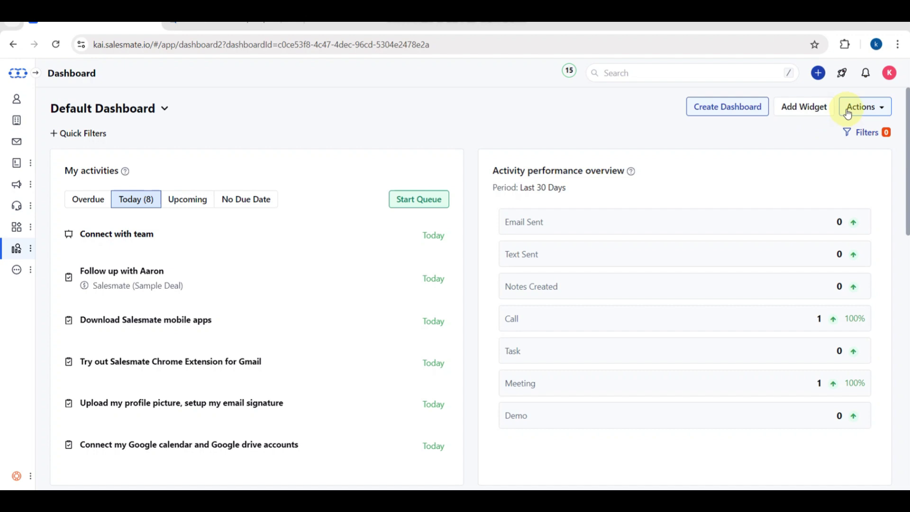
left_click(879, 112)
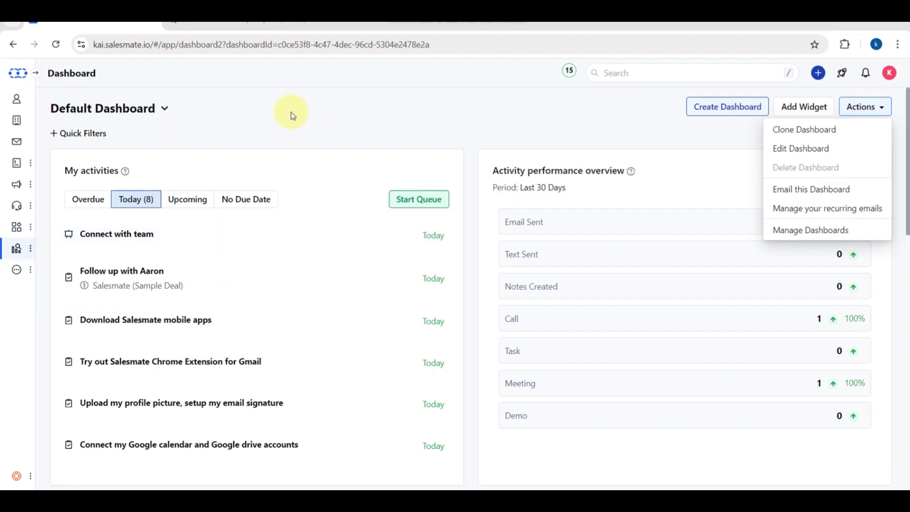
Return to the Salesmate Guide and review its setup checklists for the basics, record layouts and email connection
left_click(18, 74)
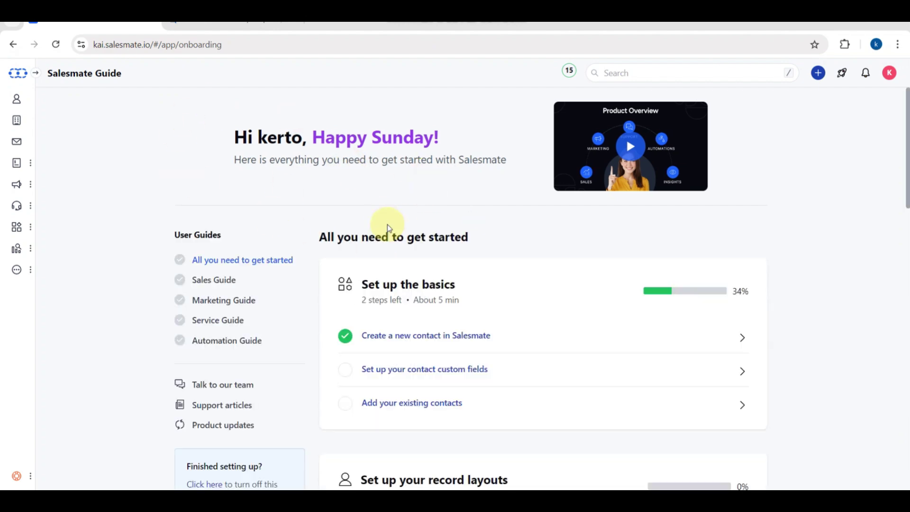
scroll(416, 298, "down", 7)
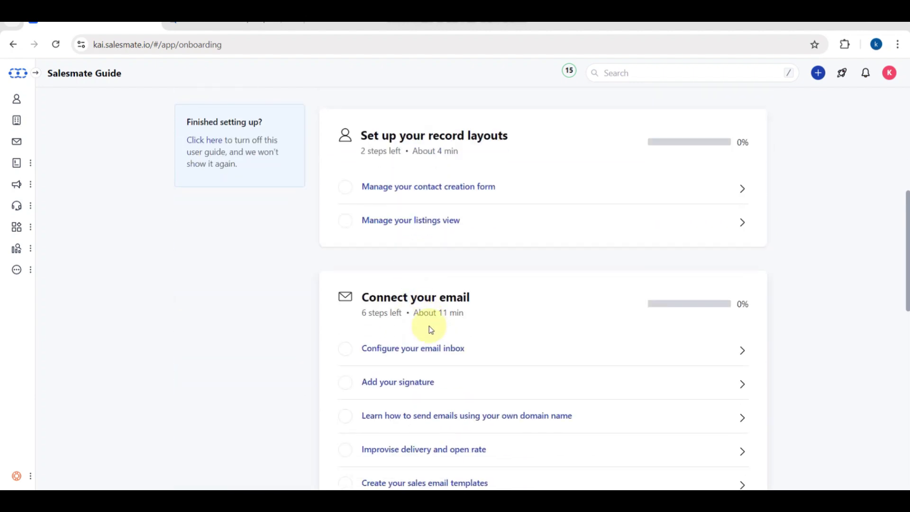
scroll(429, 325, "up", 8)
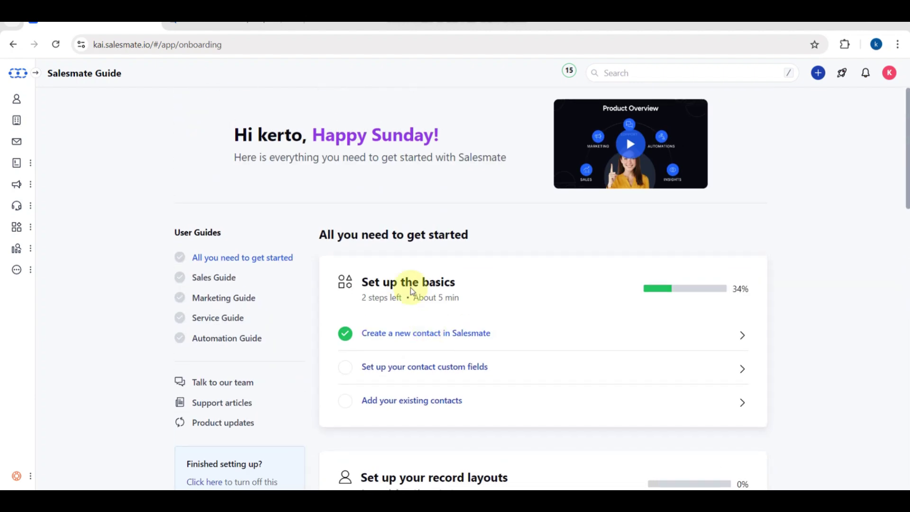
scroll(419, 198, "up", 5)
scroll(419, 199, "up", 1)
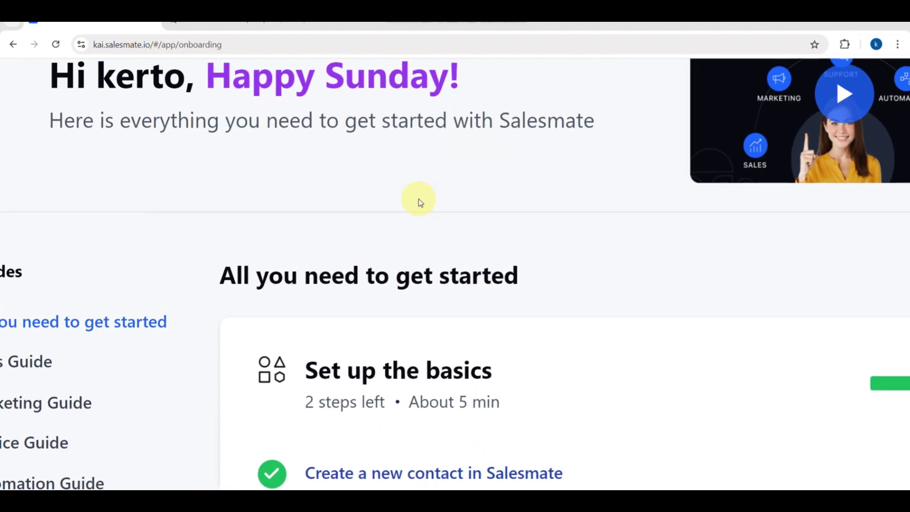